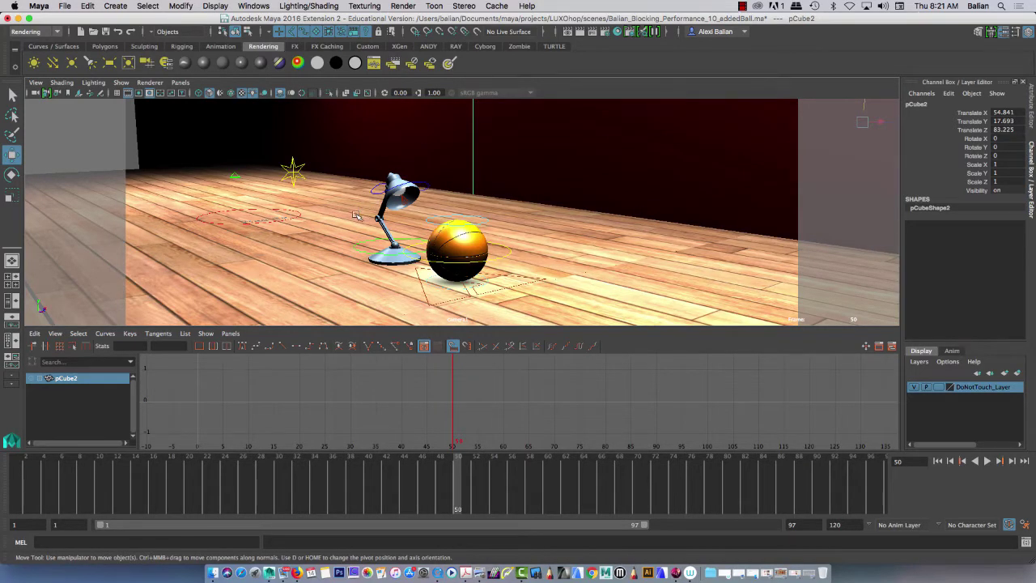
Render the current frame showing the lamp and basketball, and close the render window
mouse_move(340, 219)
left_mouse_down("alt")
mouse_move(321, 212)
mouse_move(344, 220)
left_mouse_up("alt")
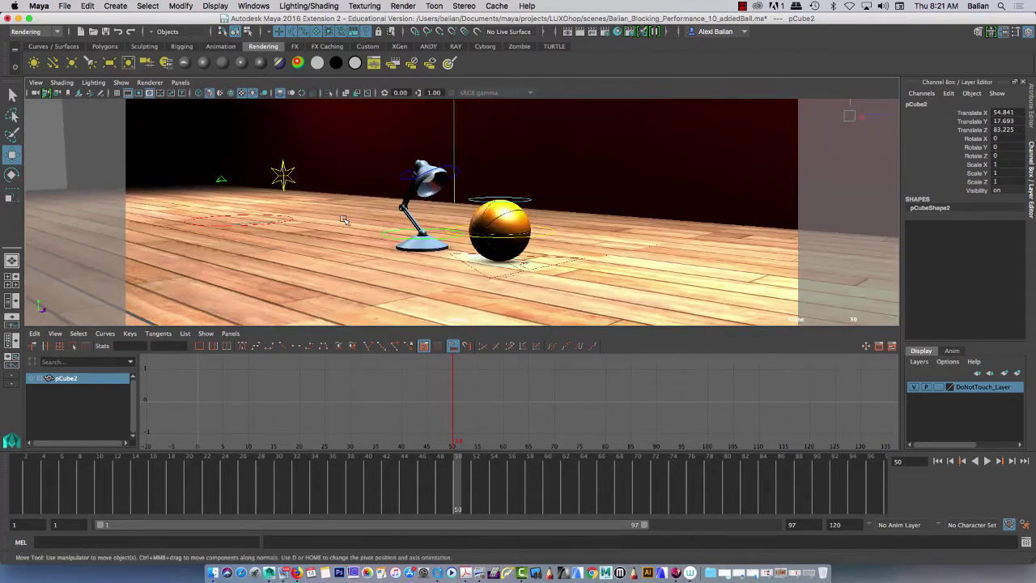
left_click(579, 32)
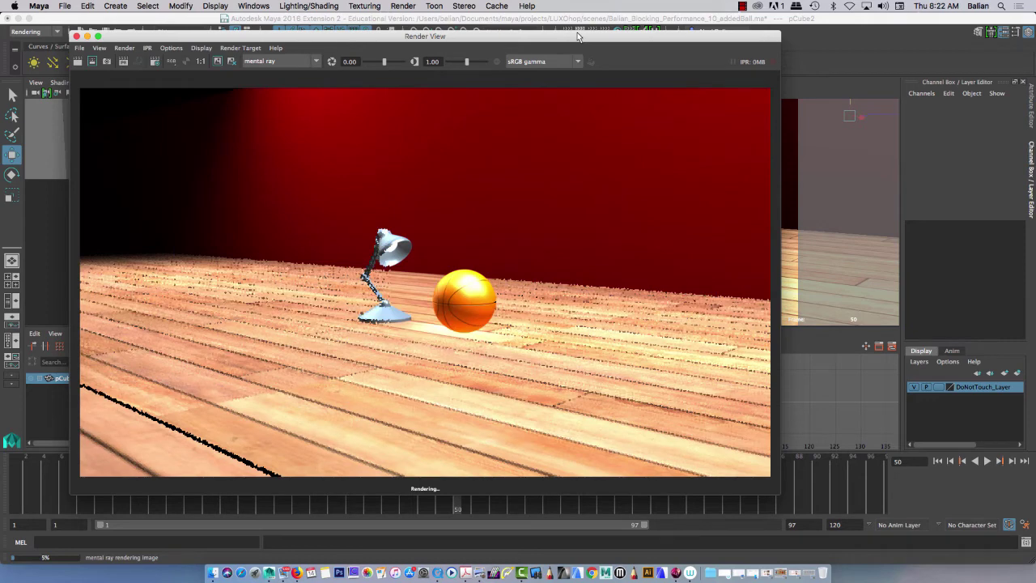
left_click(76, 37)
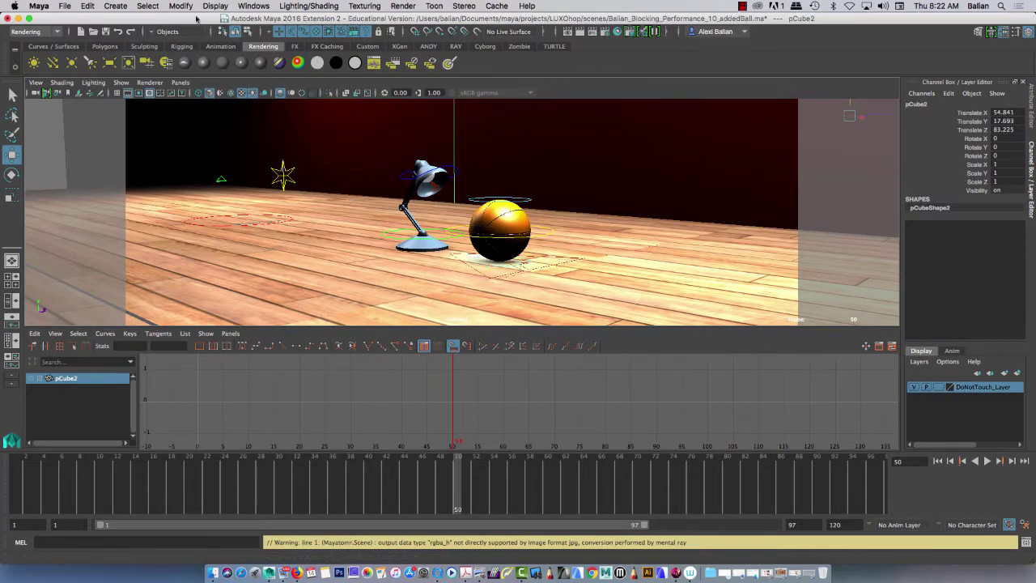
Save the scene as a new Maya ASCII file whose name ends in Blocking_Performance_DEMO
left_click(69, 7)
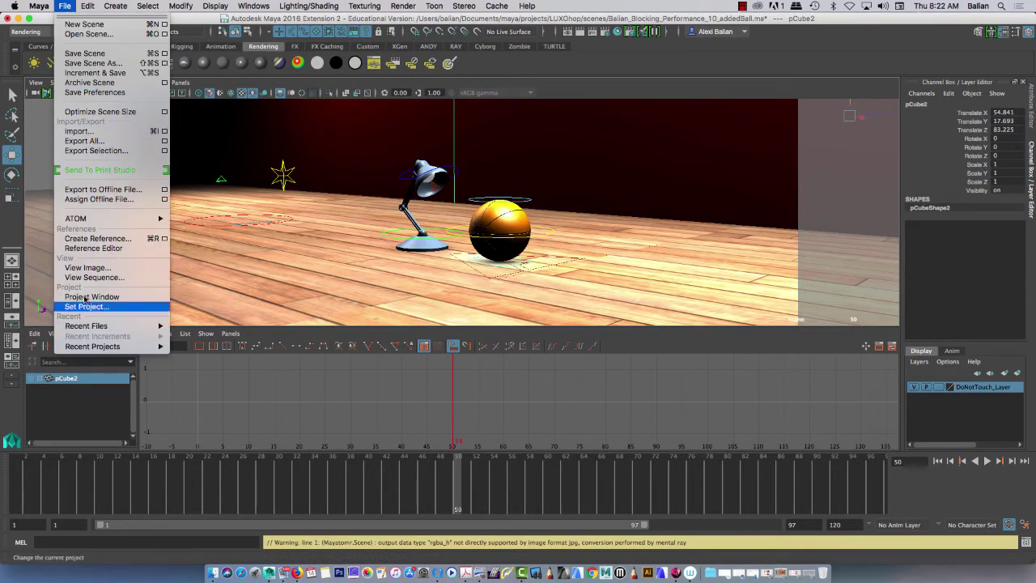
left_click(89, 64)
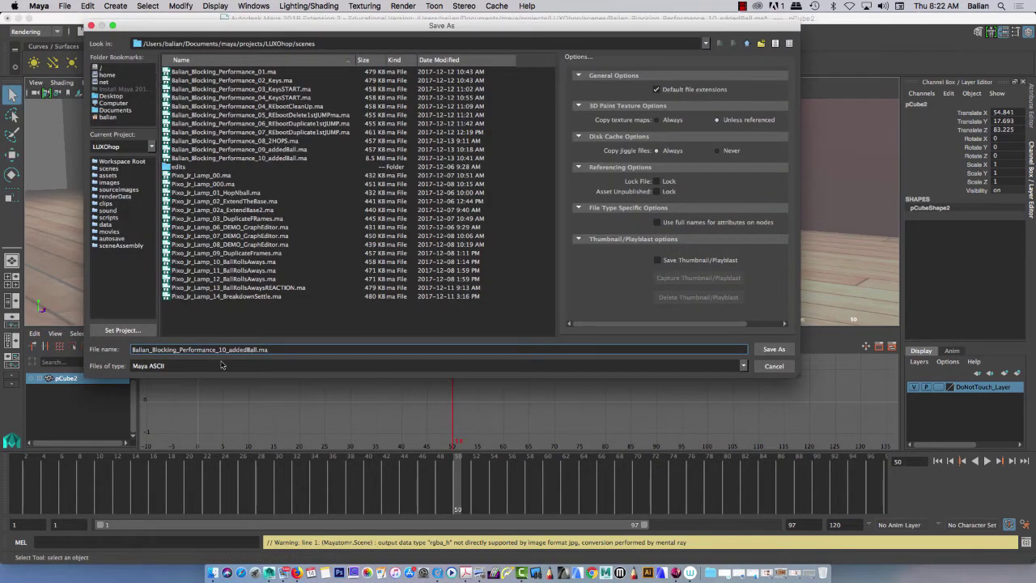
left_click_drag(258, 350, 212, 350)
type("DEMO")
key("Return")
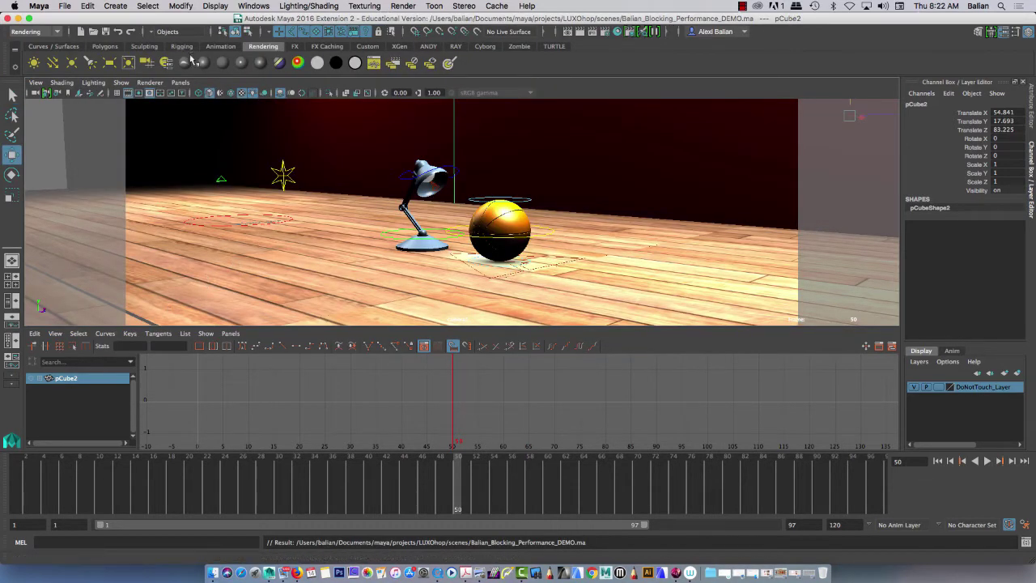
Turn off scene lighting in the viewport and switch to the perspective view above the Graph Editor, angled towards the lamp and ball
left_click(252, 93)
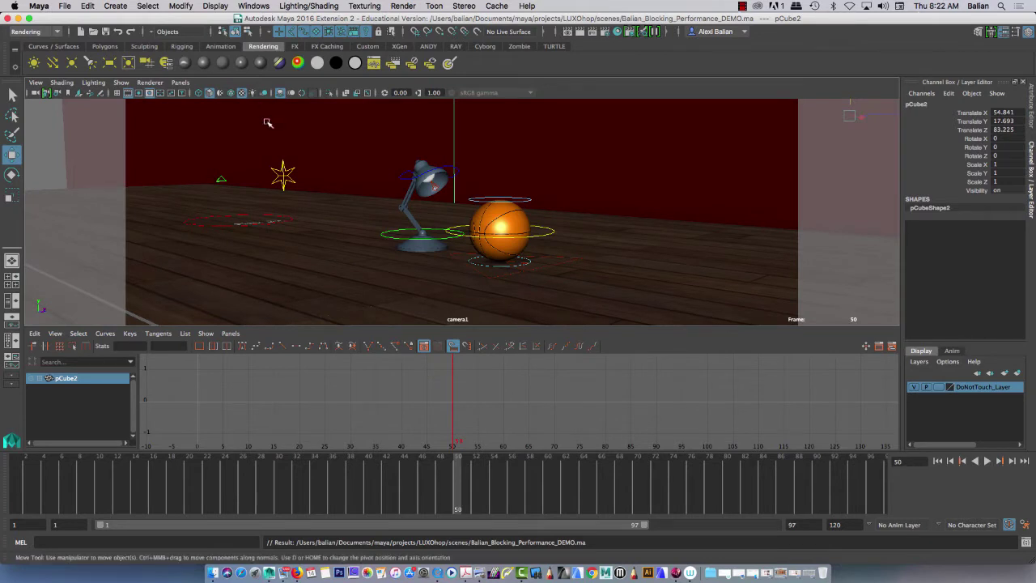
left_click(6, 324)
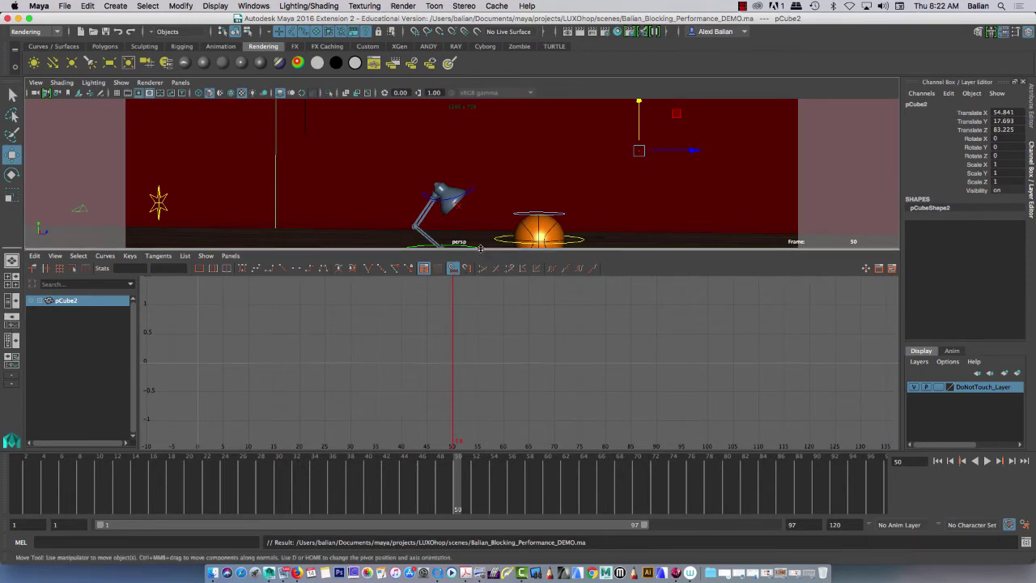
left_click_drag(480, 248, 470, 296)
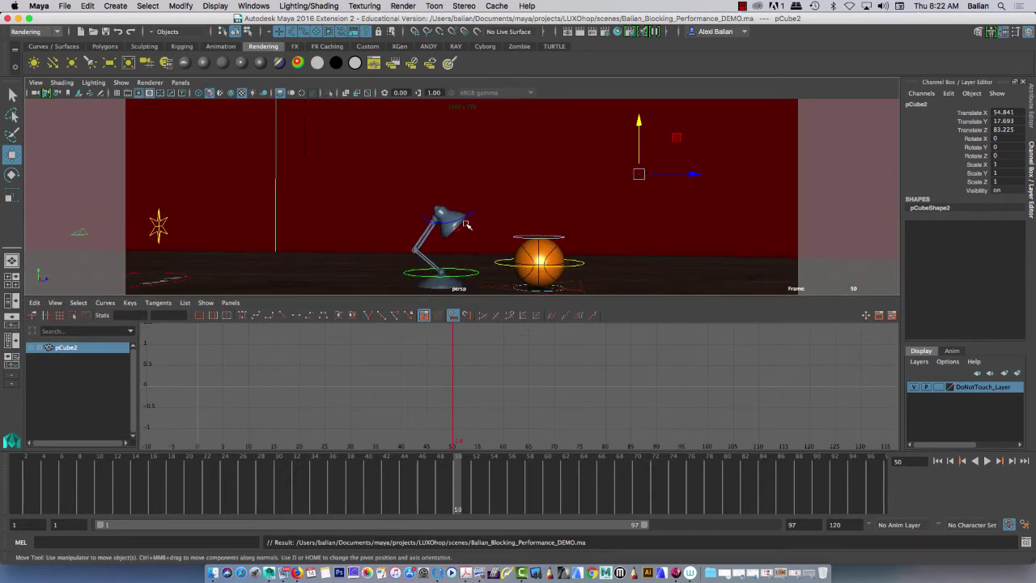
left_click_drag(465, 225, 340, 219, "alt")
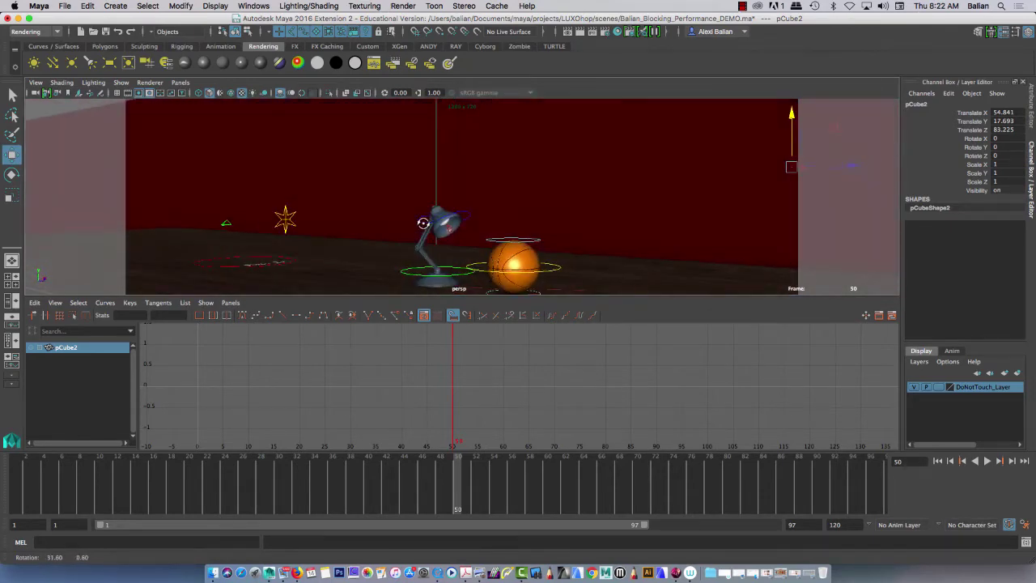
left_click(177, 83)
mouse_move(203, 94)
left_click(306, 105)
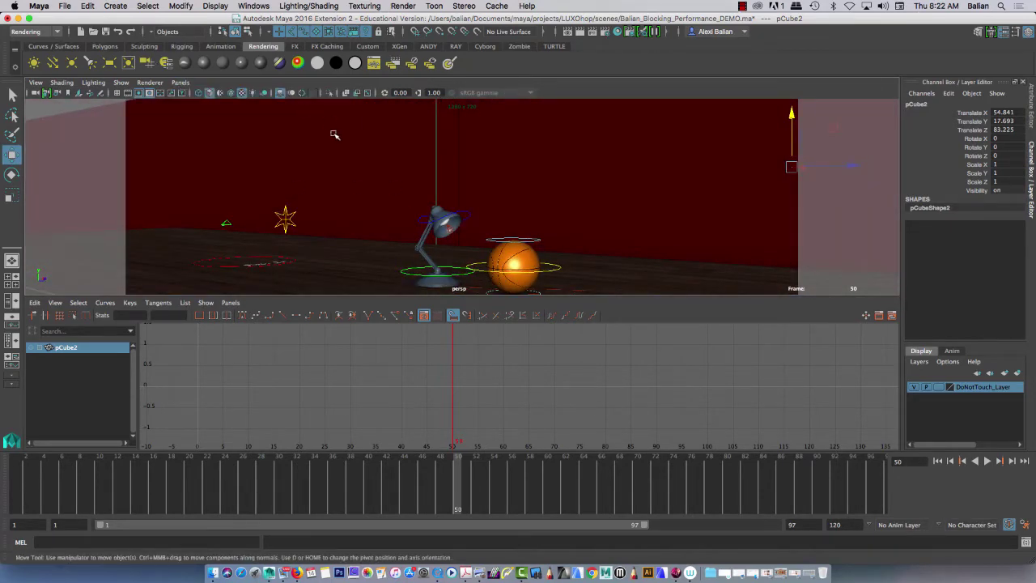
Enlarge the perspective viewport and turn off its resolution gate display
left_click_drag(446, 296, 452, 358)
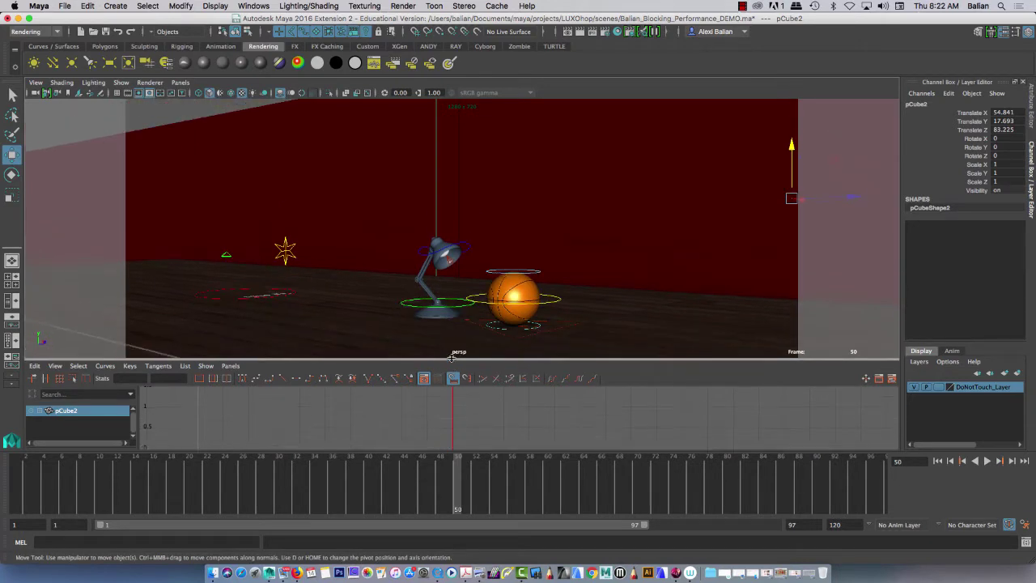
left_click(149, 93)
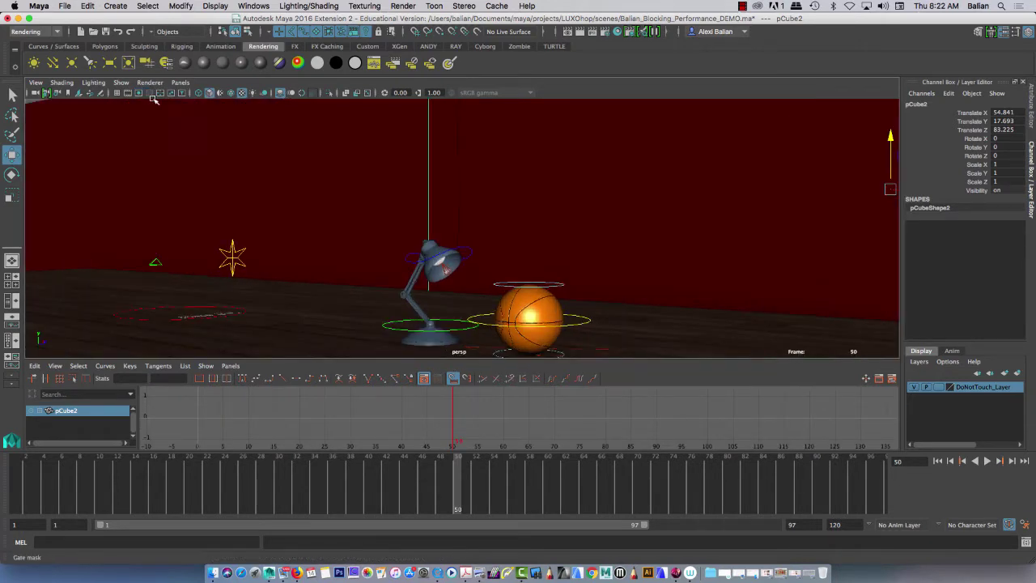
left_click_drag(294, 243, 289, 213, "alt")
key("[")
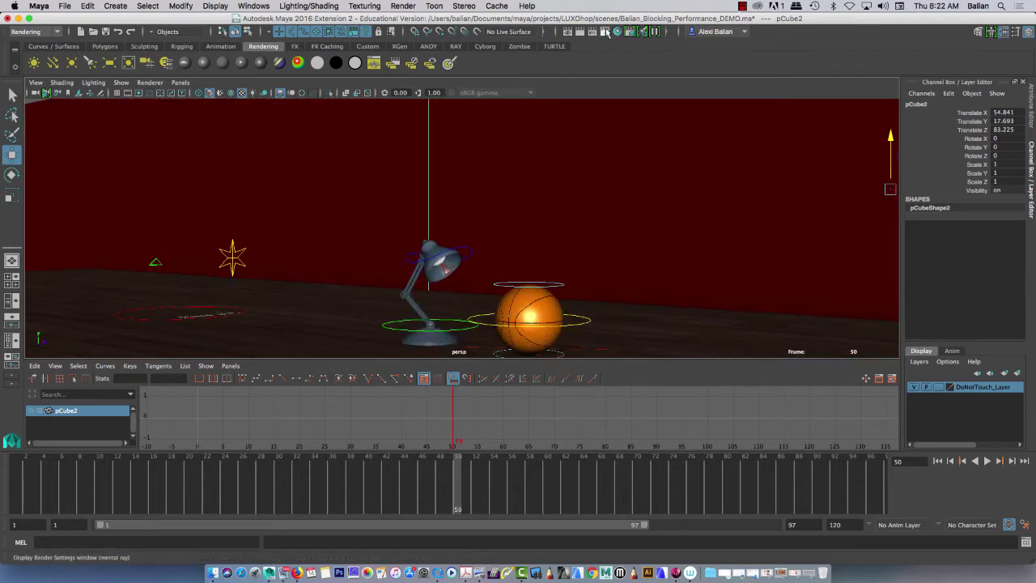
Review the common Render Settings and the available rendering and batch render commands
left_click(606, 31)
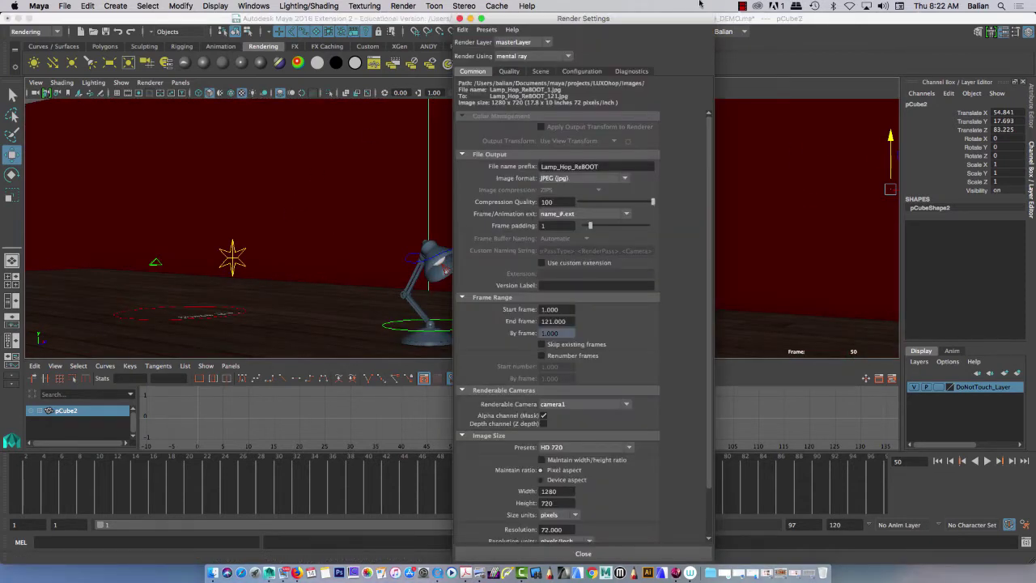
left_click(459, 18)
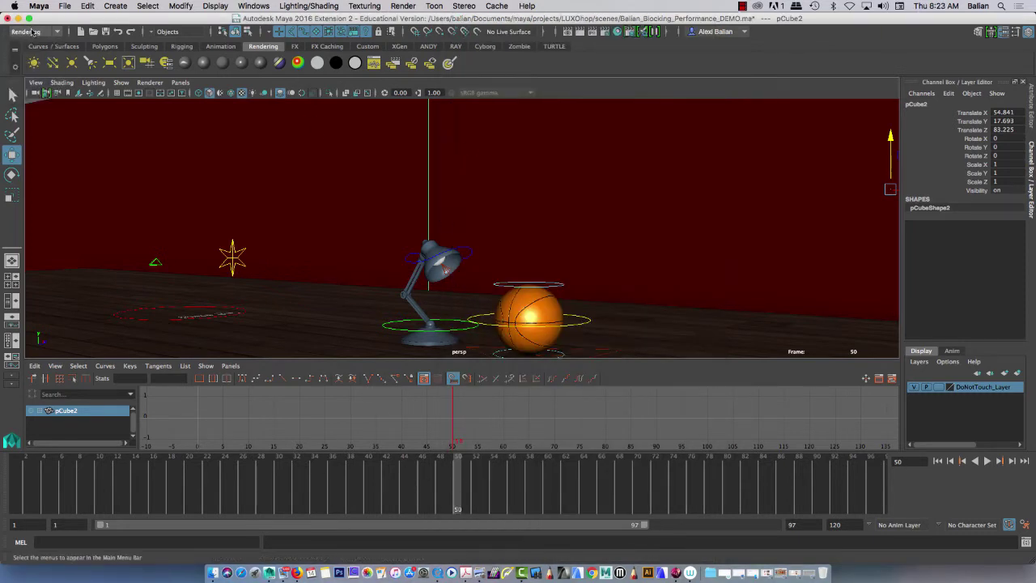
left_click(403, 7)
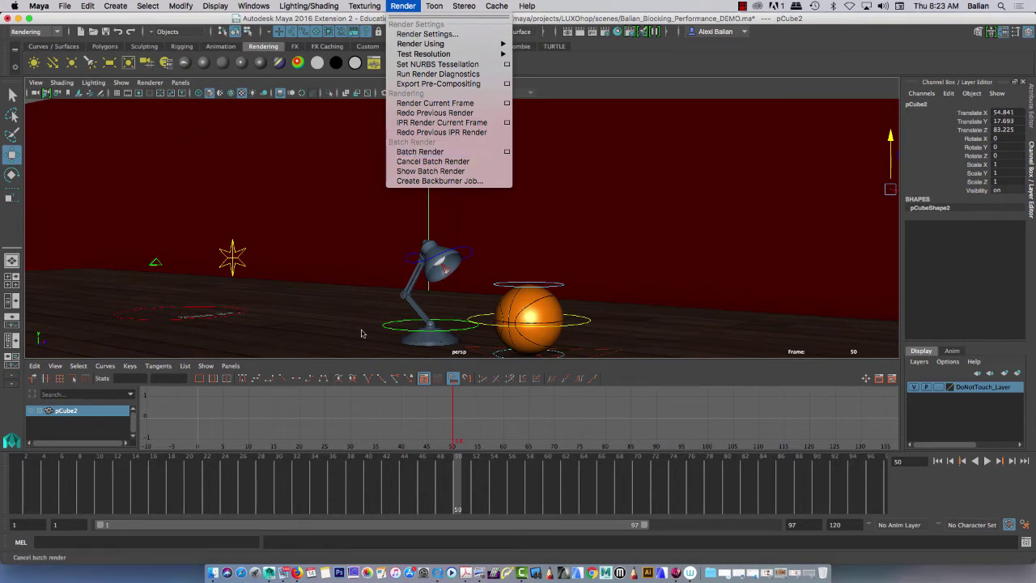
left_click(353, 301)
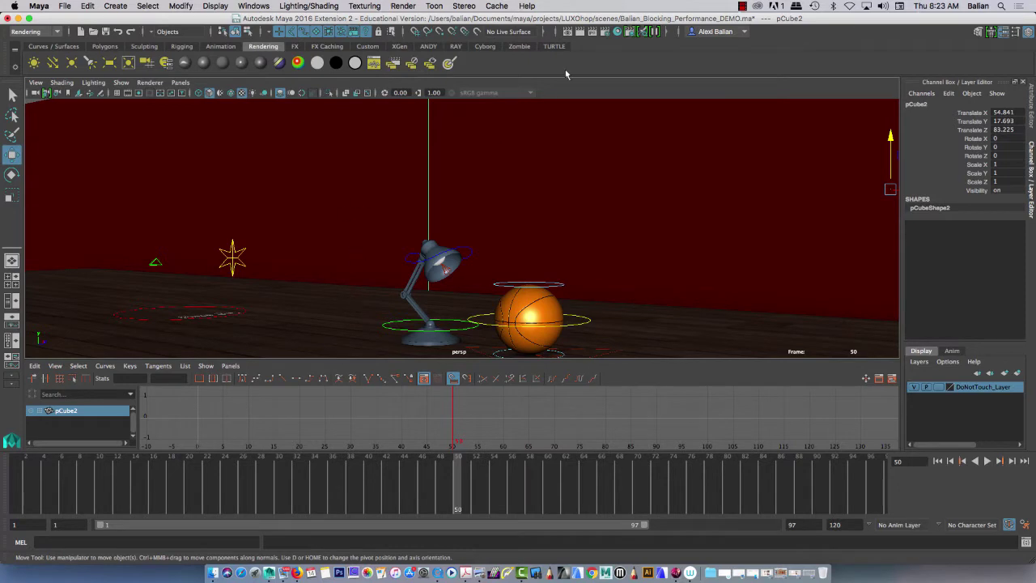
left_click(604, 32)
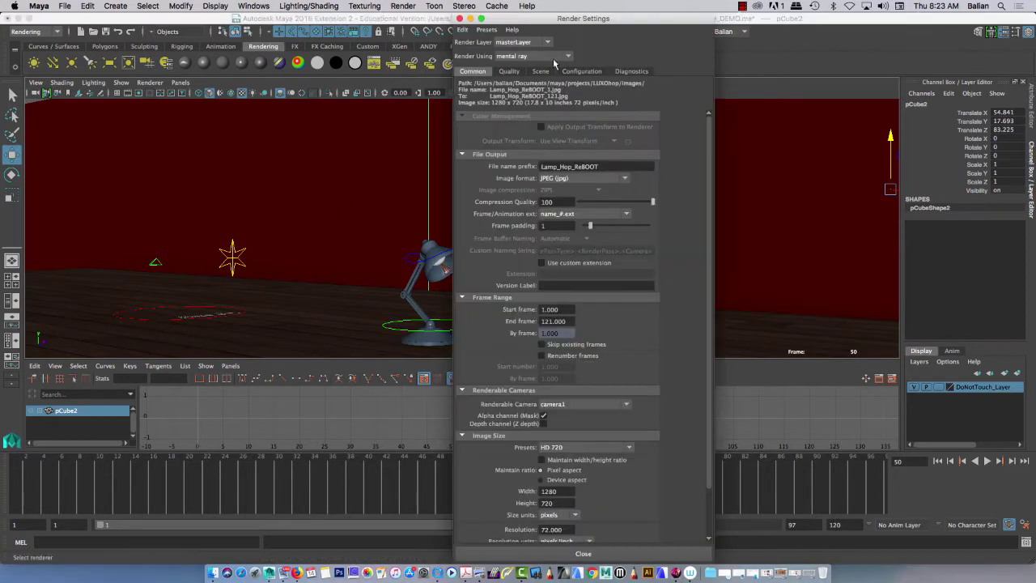
left_click(458, 17)
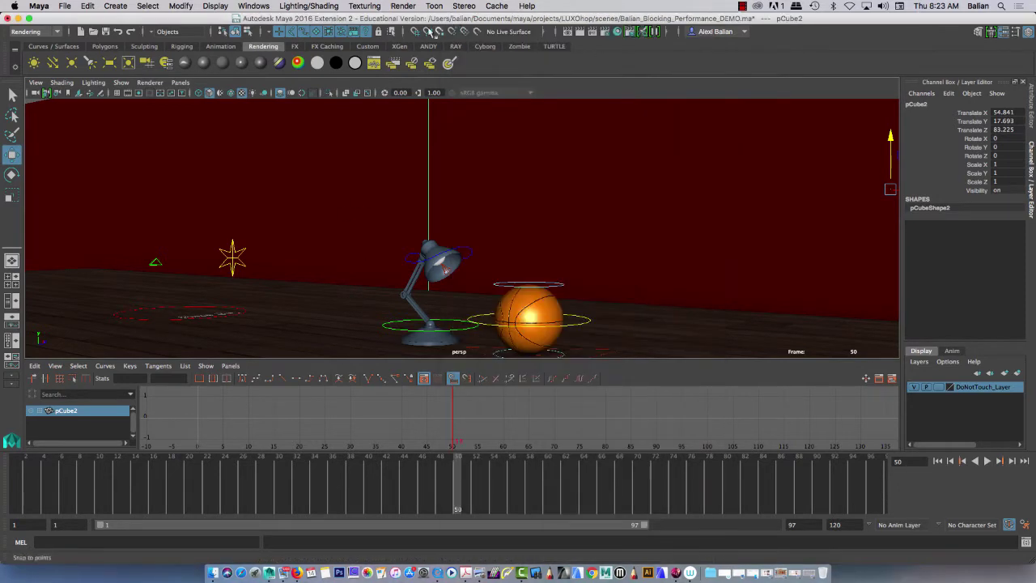
Create a new camera and look through it in the viewport
left_click(116, 6)
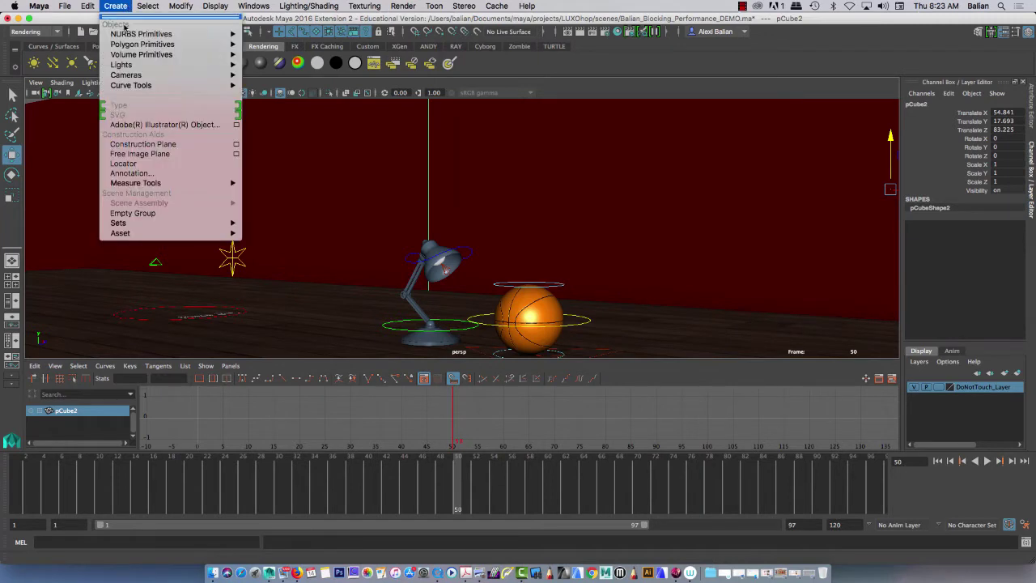
mouse_move(129, 75)
left_click(257, 81)
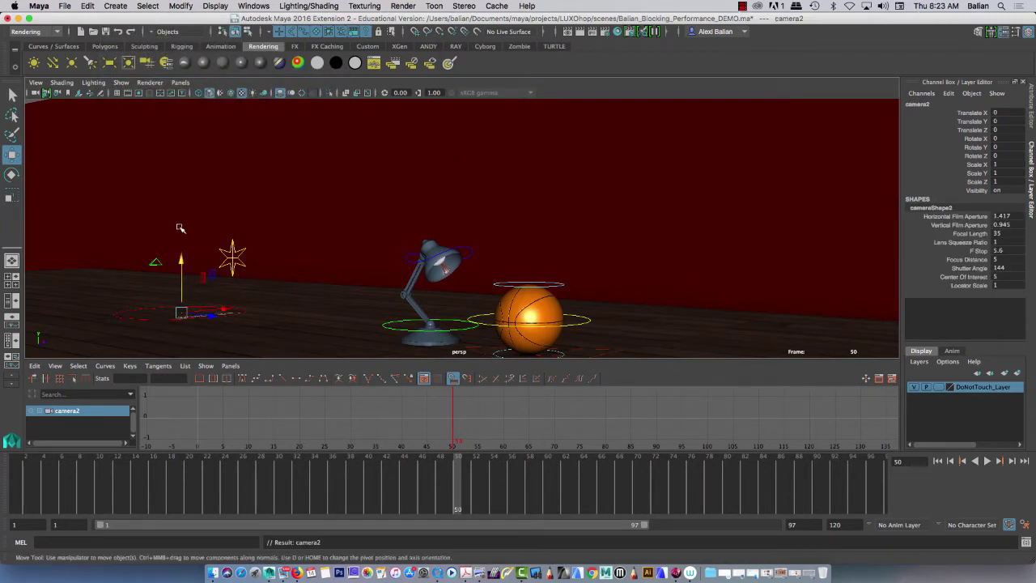
left_click(179, 83)
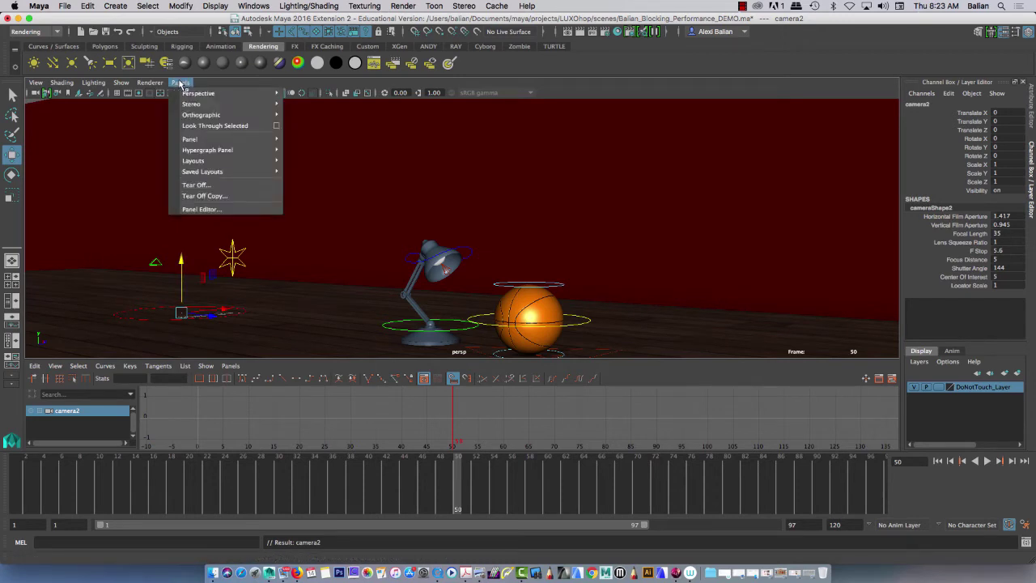
left_click(196, 127)
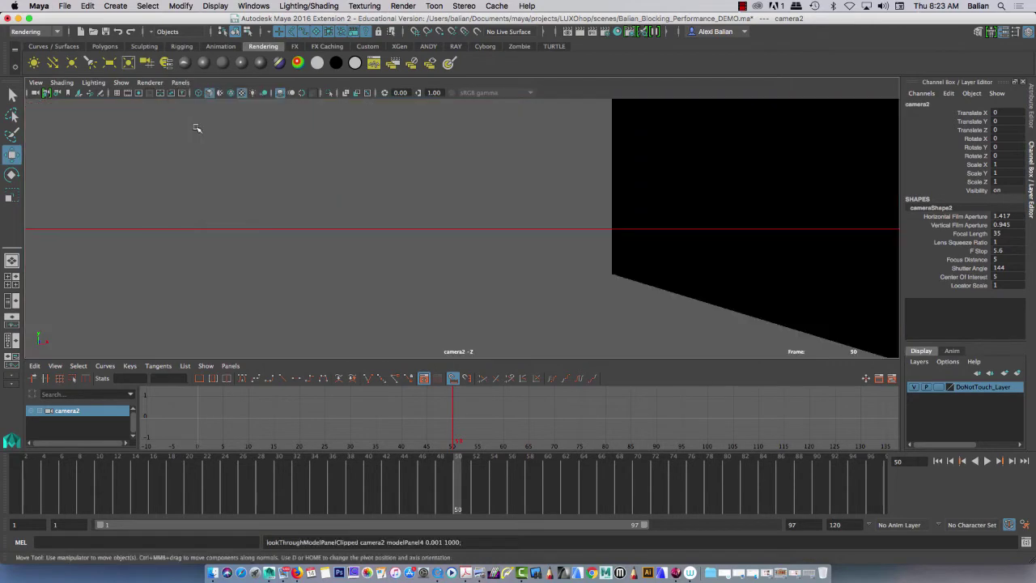
left_click(126, 7)
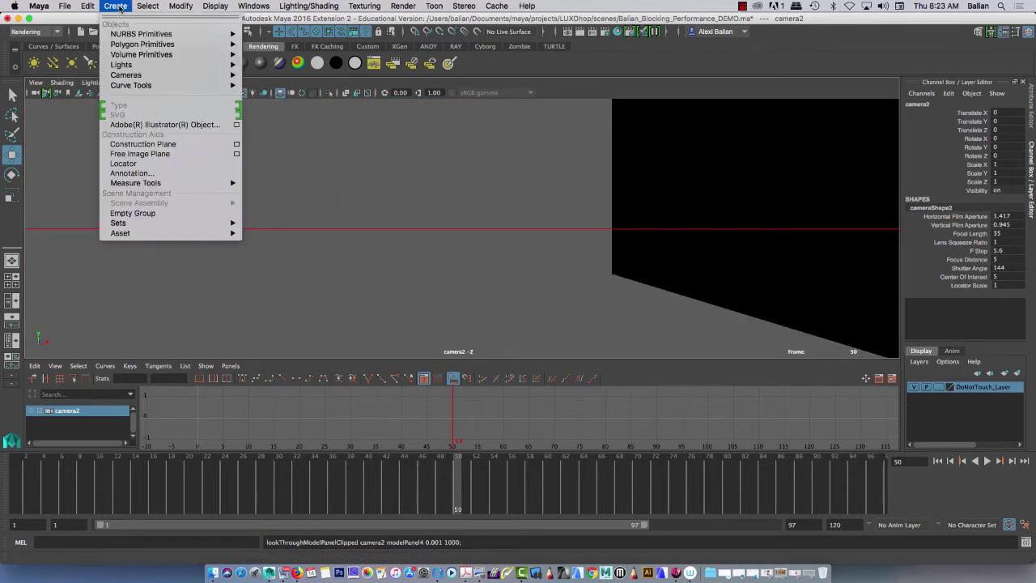
mouse_move(150, 76)
left_click(44, 138)
left_click(181, 83)
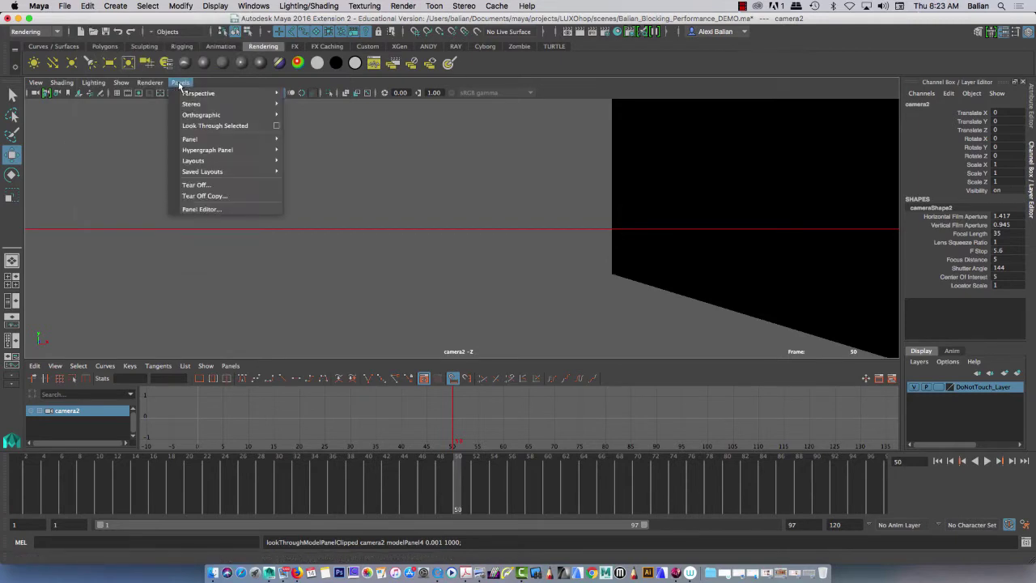
left_click(214, 125)
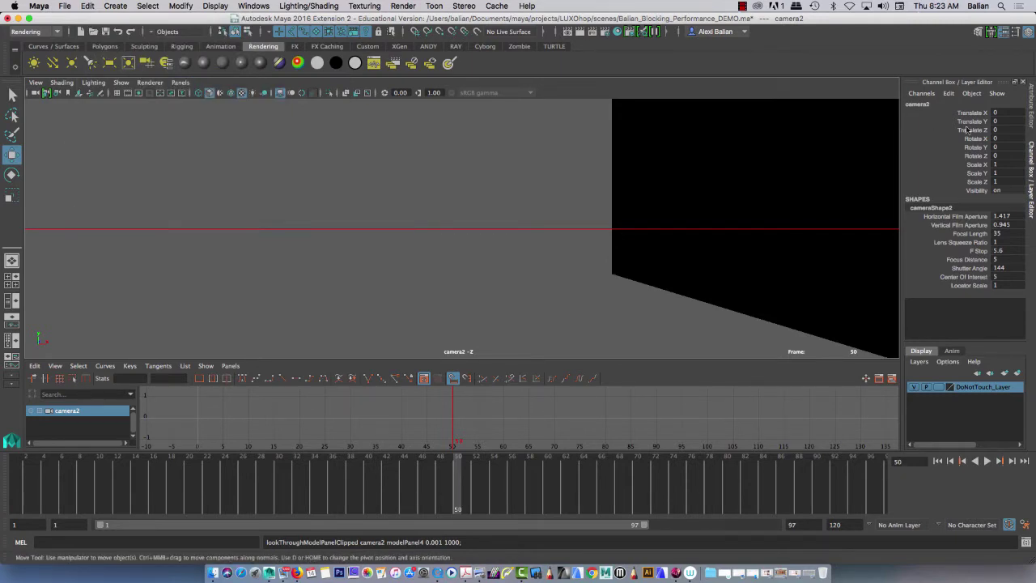
Rename the new camera to cameraDEMO
double_click(923, 105)
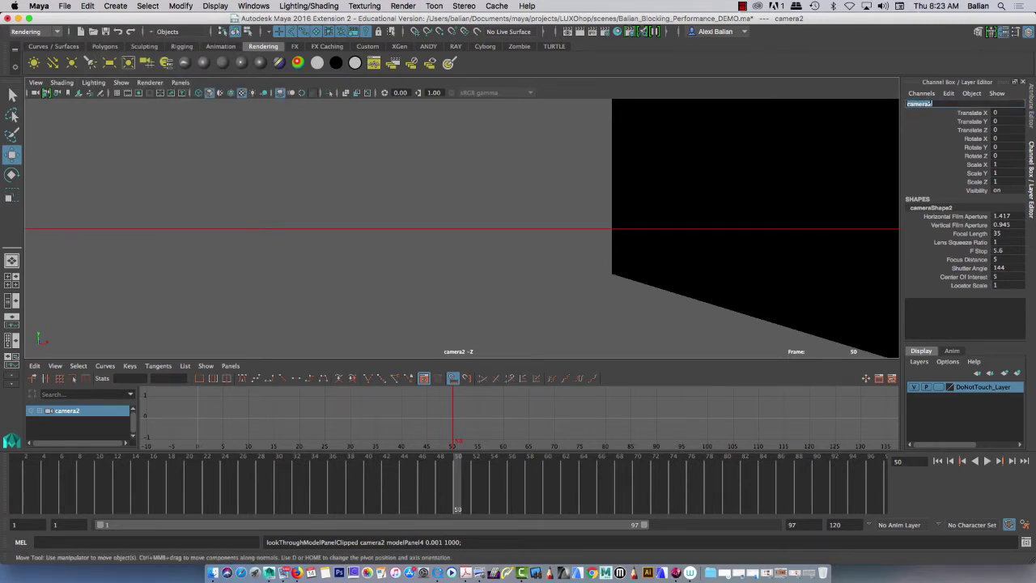
left_click(937, 105)
key("Return")
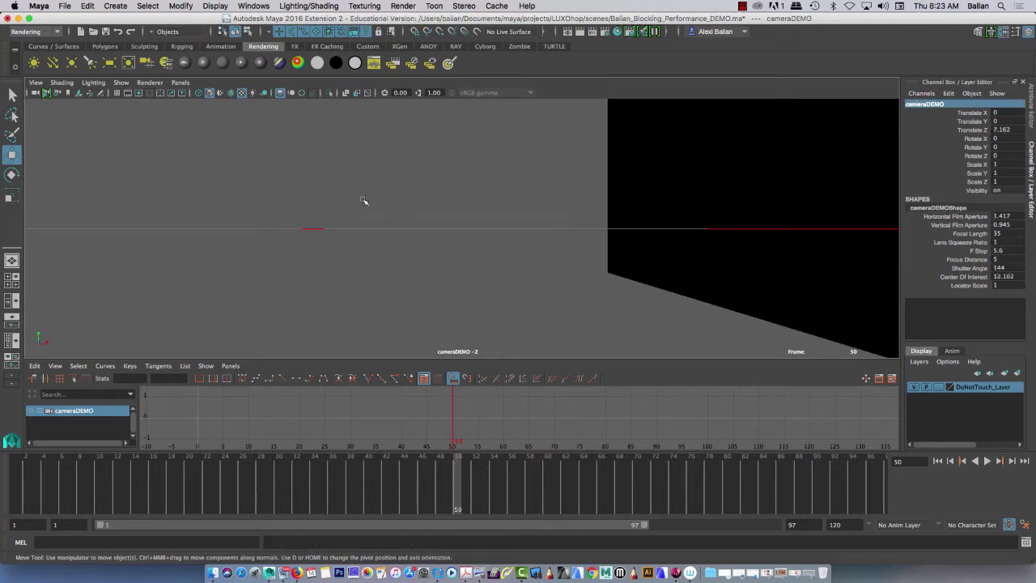
Frame the lamp and basketball through cameraDEMO from a raised three-quarter angle, and enlarge the viewport
scroll(363, 202, "down", 10)
scroll(364, 201, "down", 5)
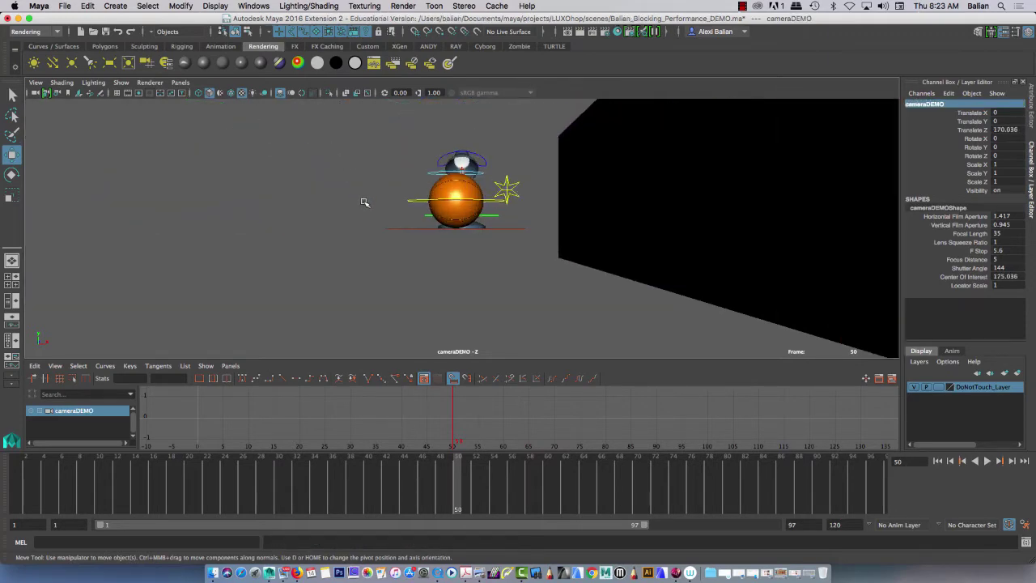
left_click_drag(363, 201, 267, 229, "alt")
left_click_drag(358, 359, 359, 400)
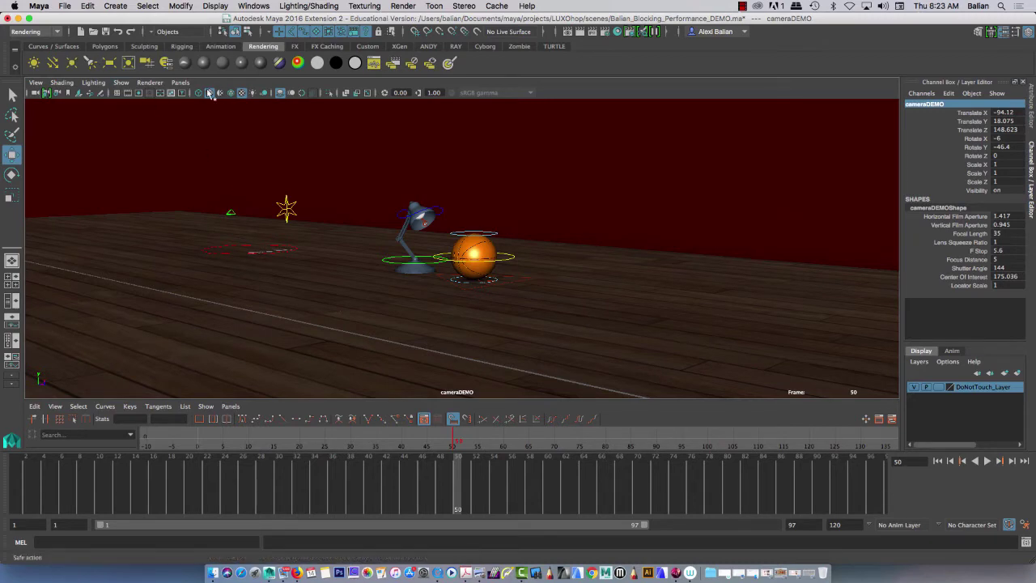
Set the renderer to Maya Hardware 2.0 in the Render Settings
left_click(606, 32)
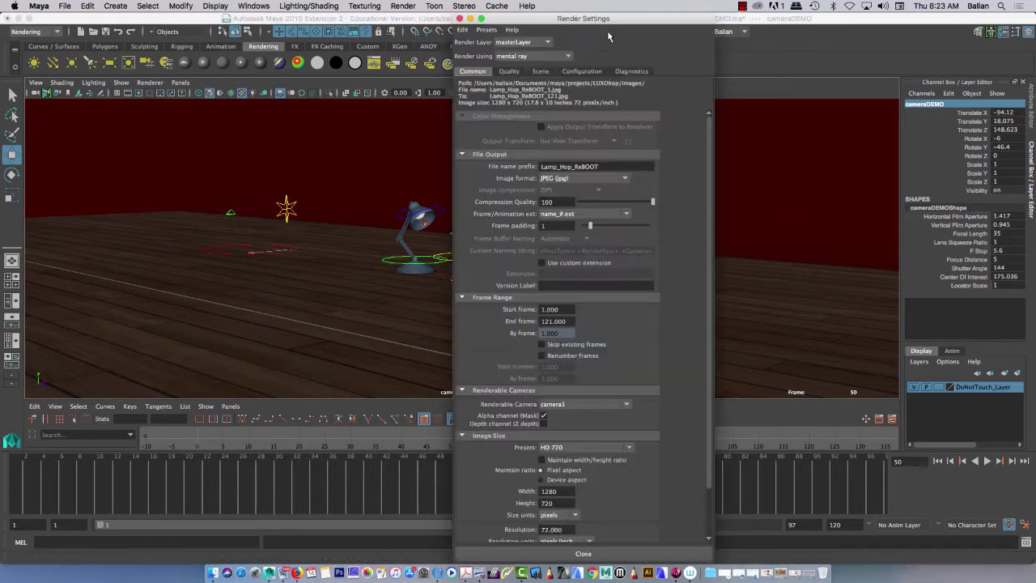
left_click(519, 57)
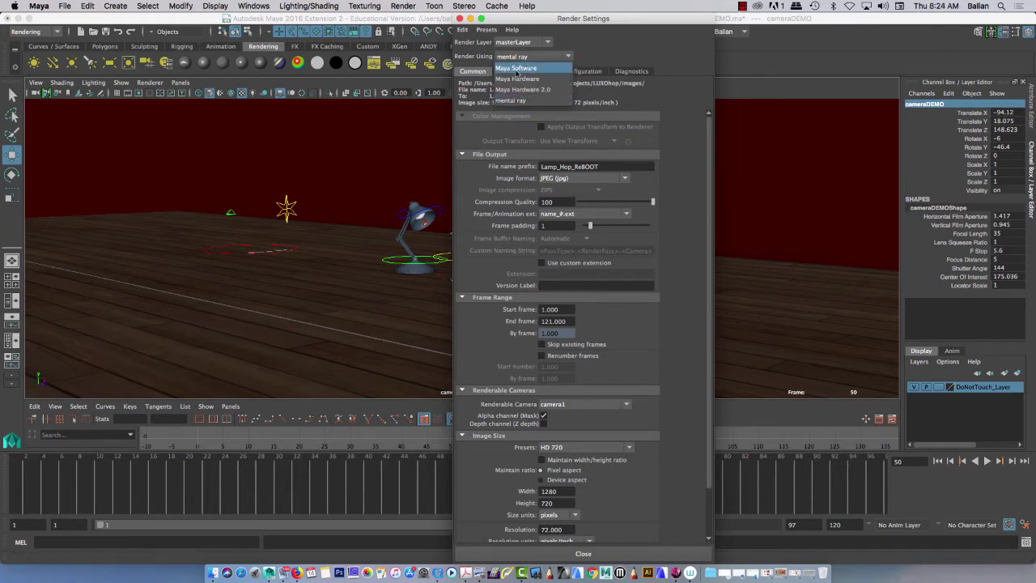
left_click(518, 89)
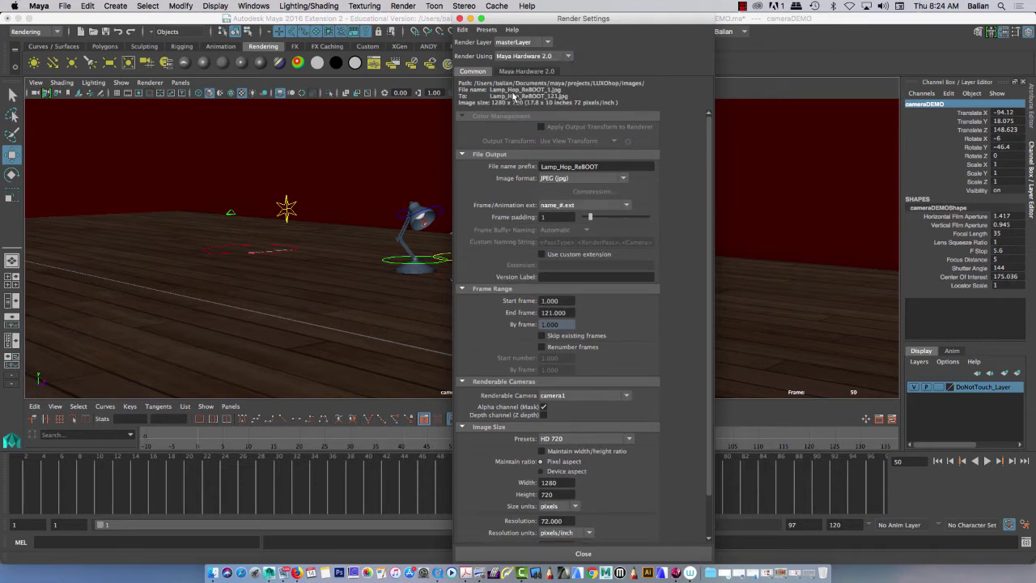
Hide the NURBS curves in the viewport and move cameraDEMO closer to the lamp and basketball
left_click(121, 83)
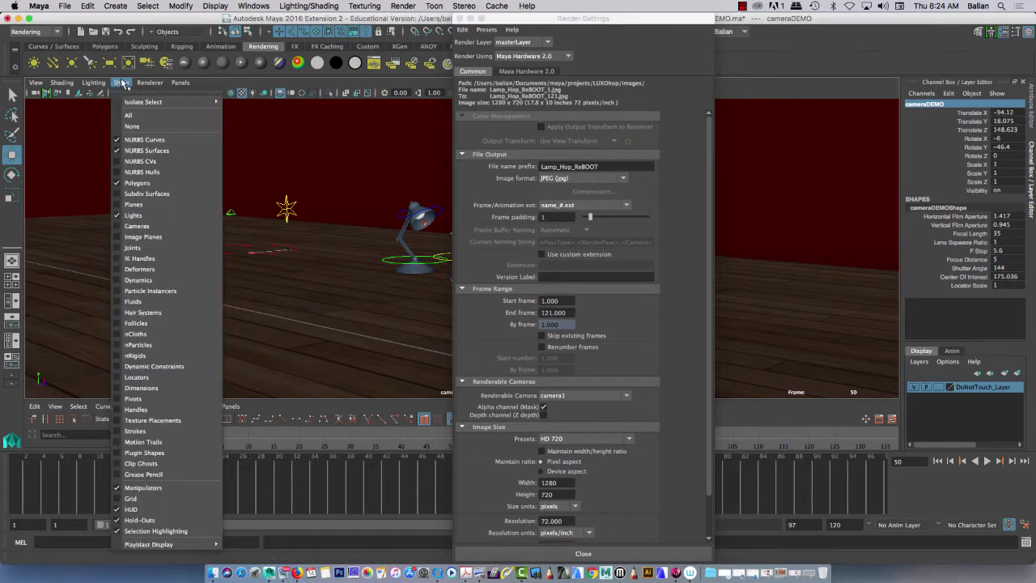
left_click(134, 140)
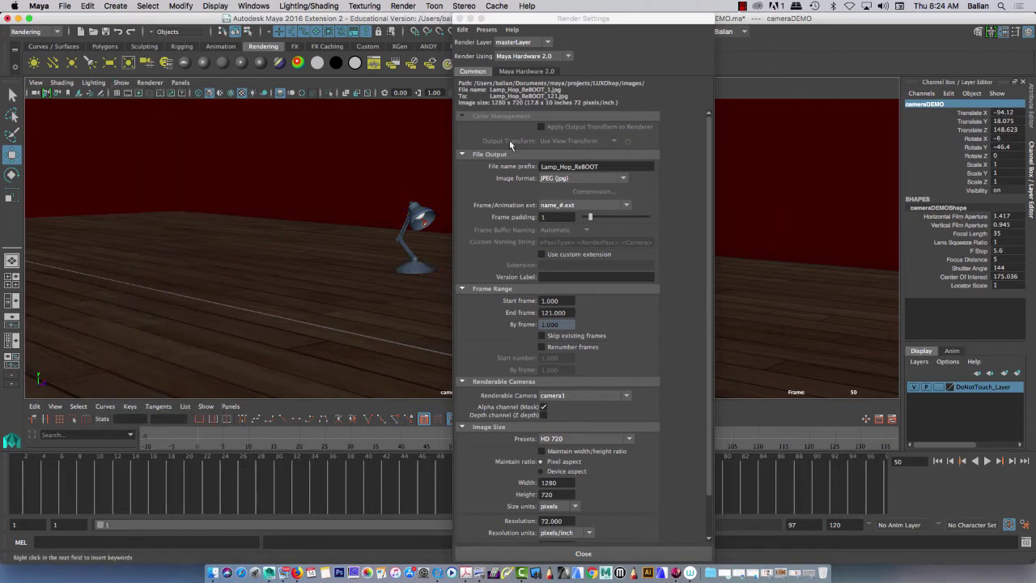
left_click(501, 17)
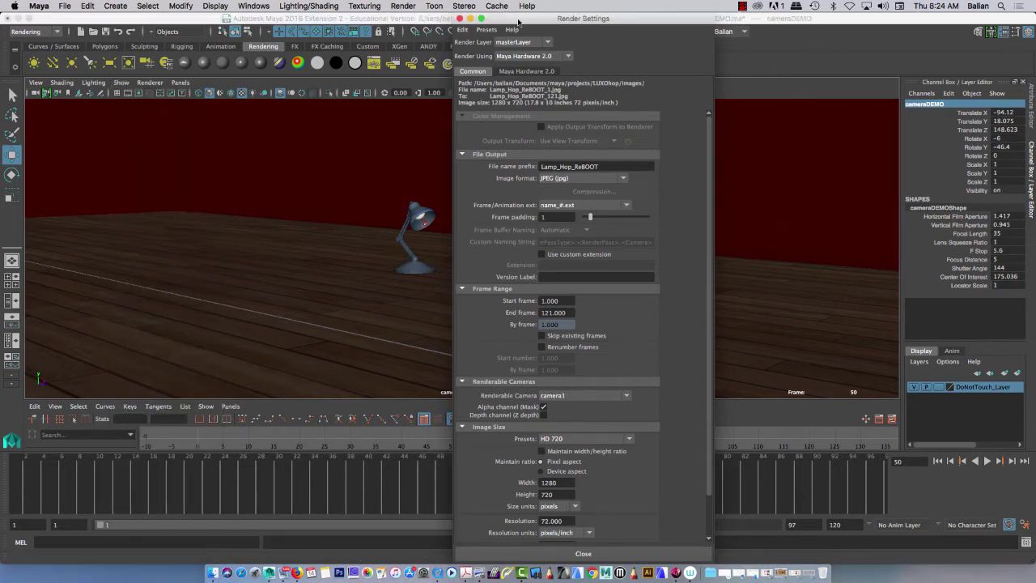
left_click_drag(518, 21, 697, 22)
right_click_drag(279, 246, 302, 229, "alt")
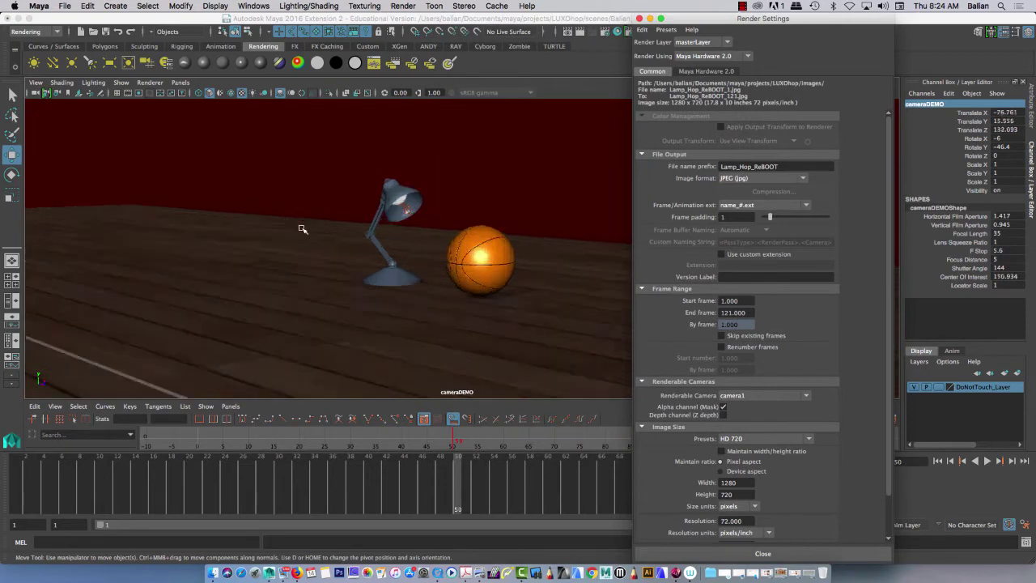
Limit the viewport display to NURBS surfaces and polygons by hiding all object types and re-enabling only those two
left_click(124, 85)
left_click(131, 126)
left_click(121, 85)
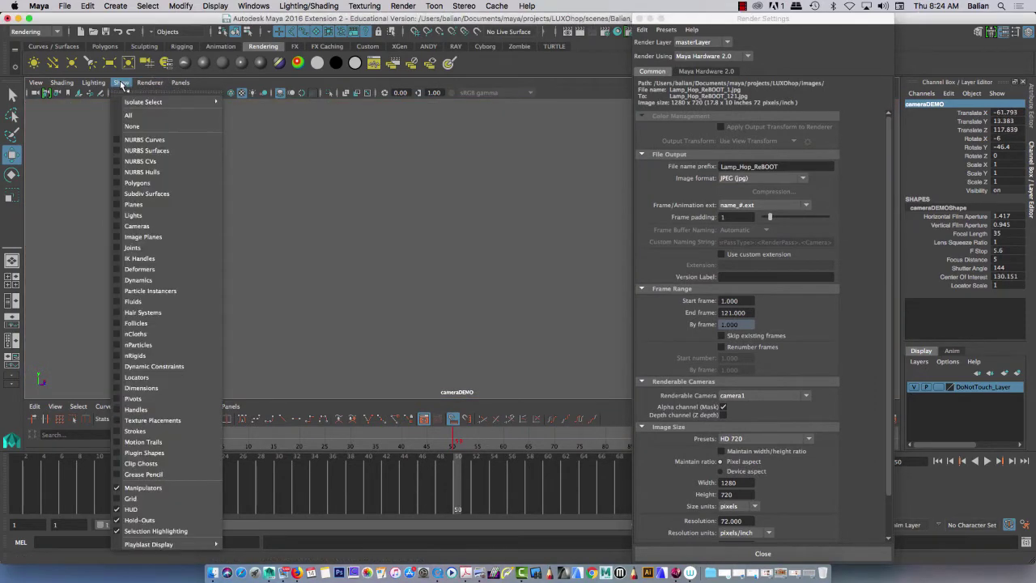
left_click(144, 94)
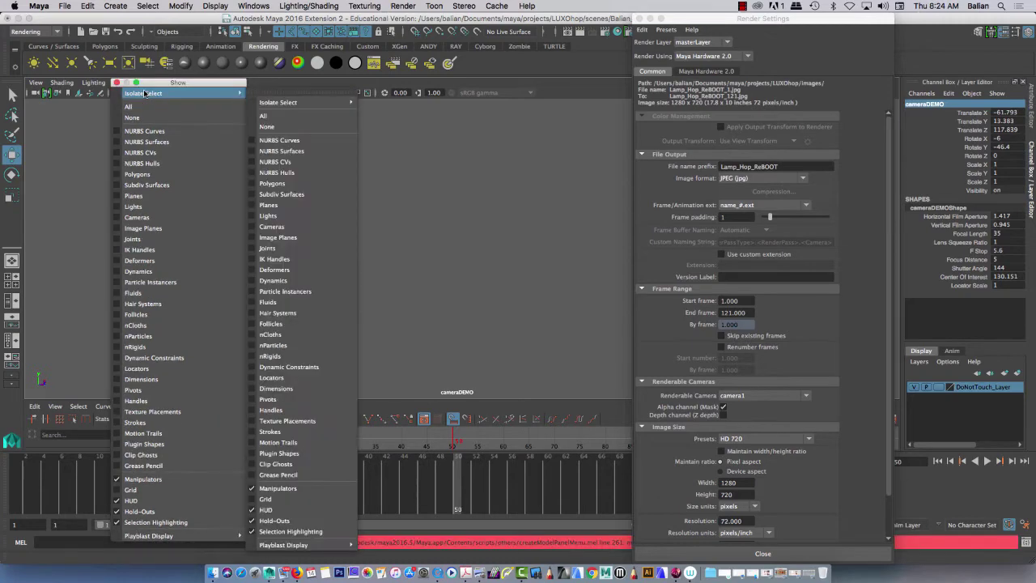
left_click(144, 143)
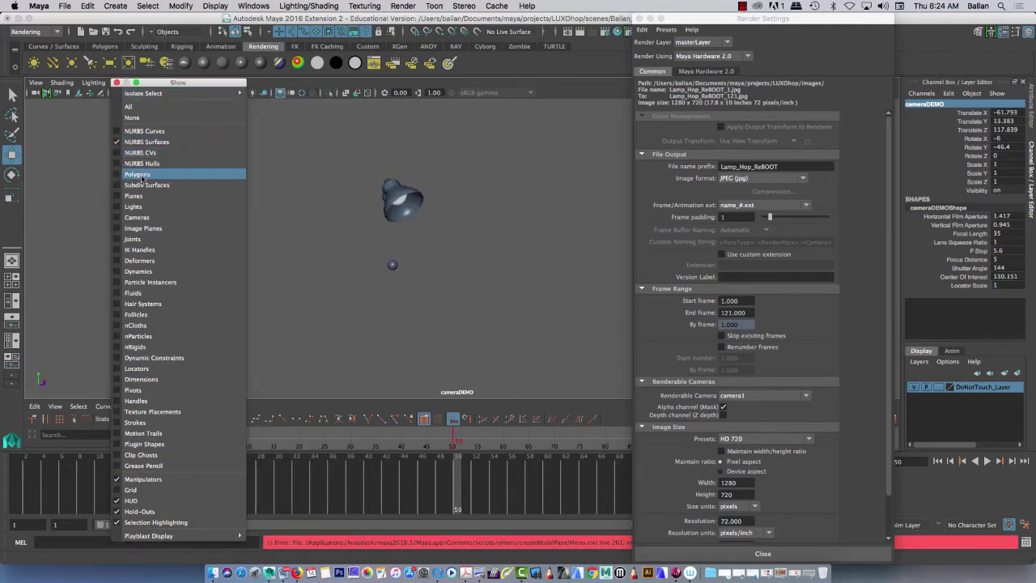
left_click(143, 175)
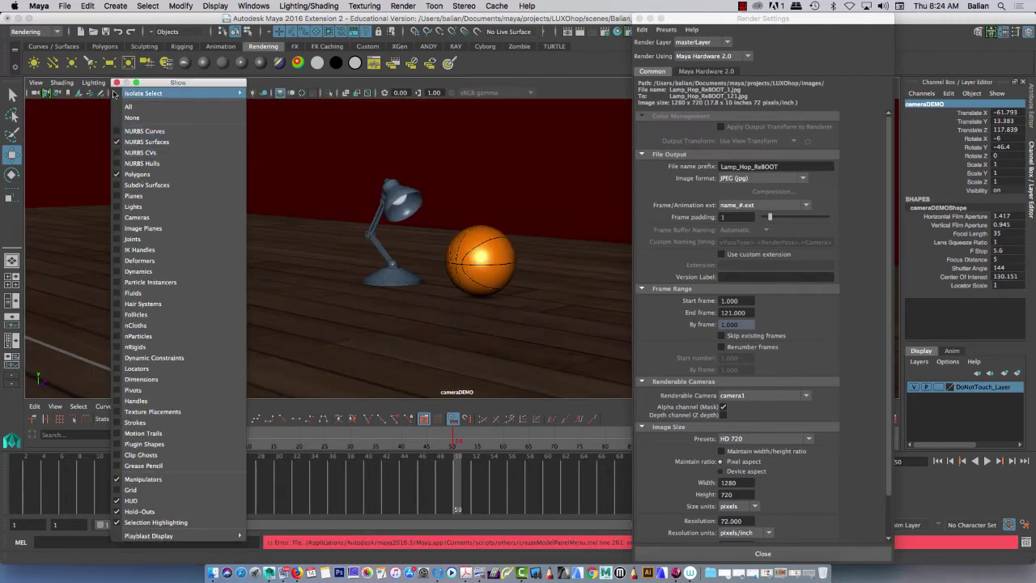
left_click(115, 83)
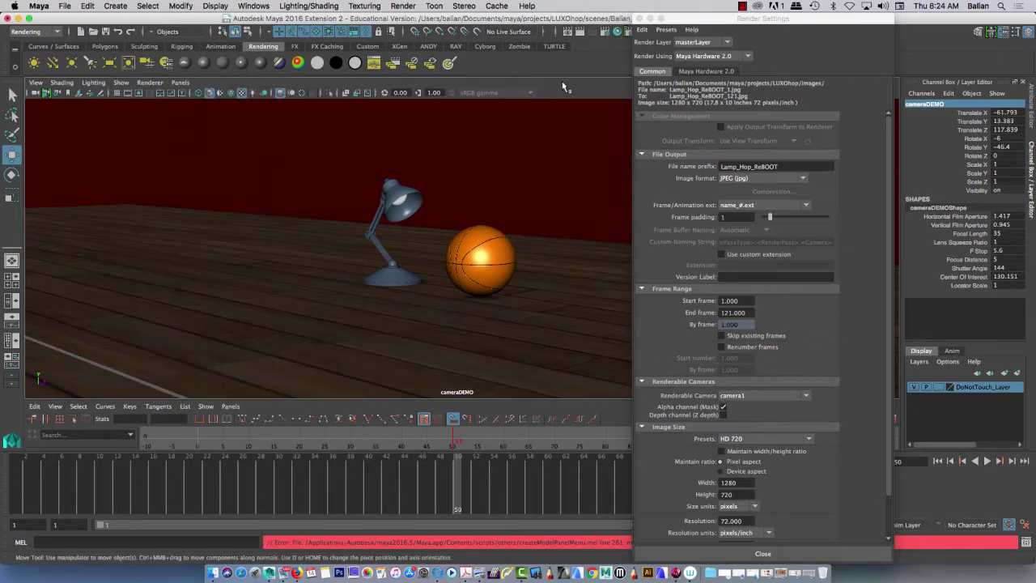
Test-render the current frame with Maya Hardware 2.0, and render it again with Maya Software as the renderer
left_click(580, 31)
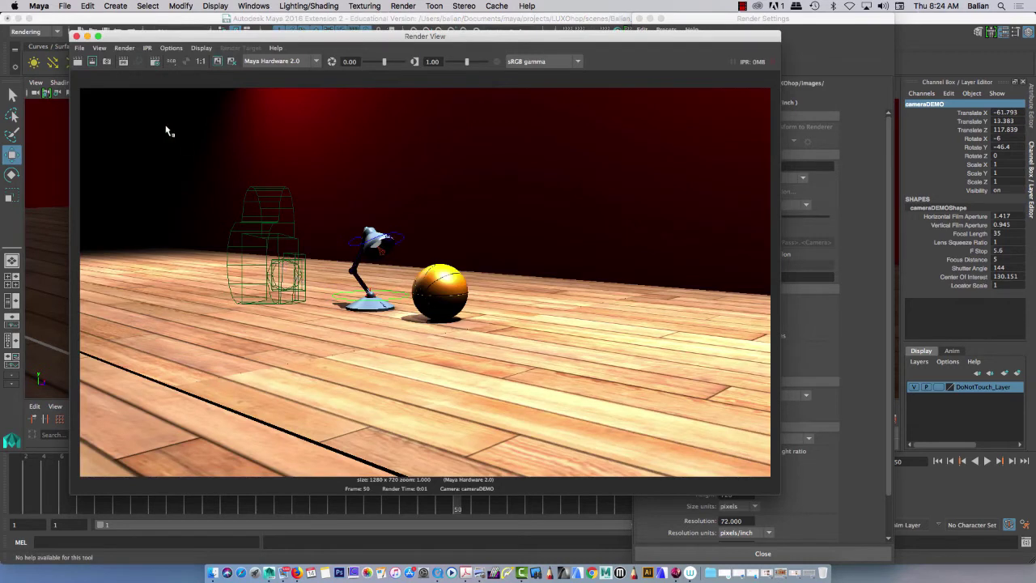
left_click(261, 59)
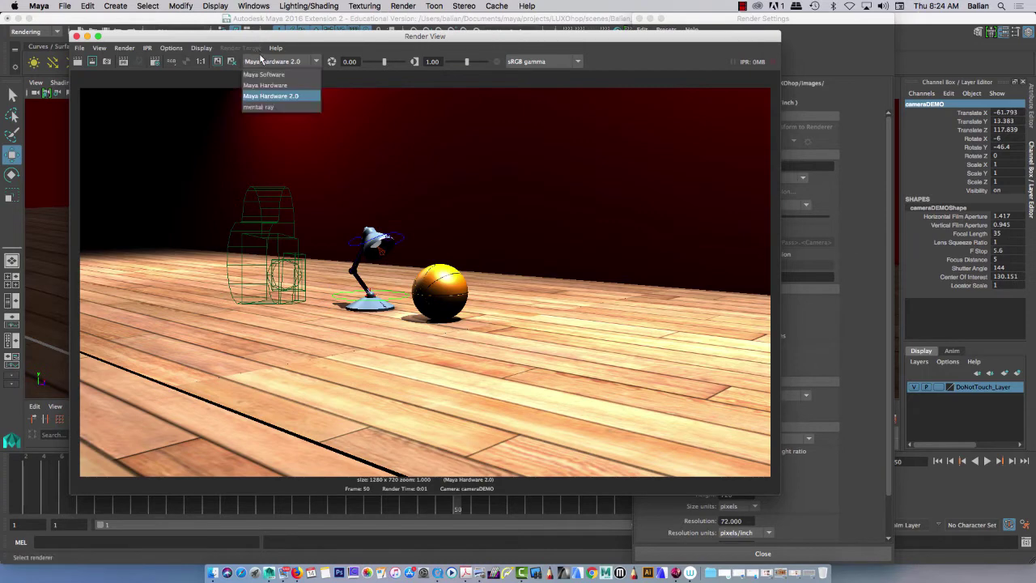
left_click(262, 74)
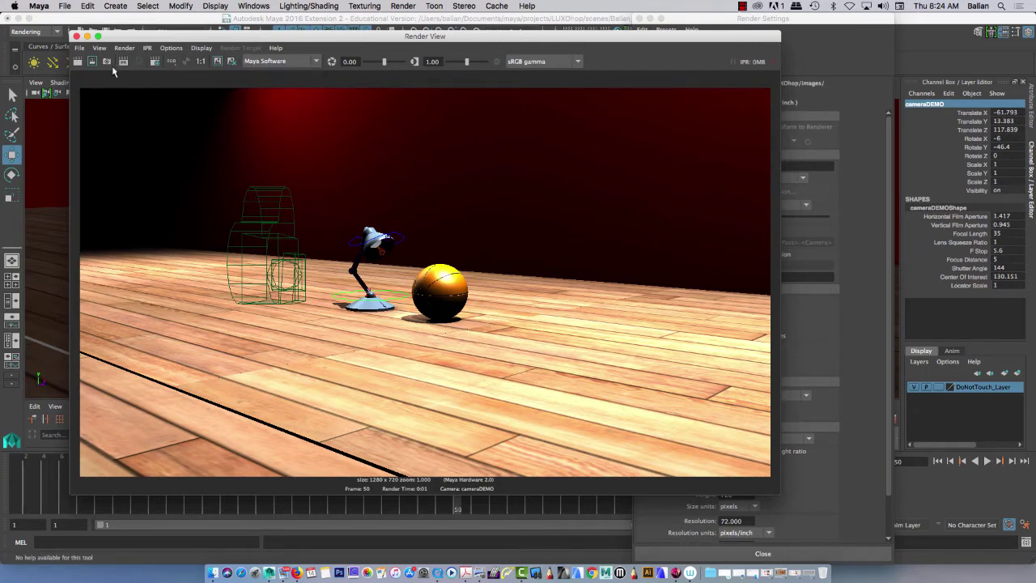
left_click(78, 62)
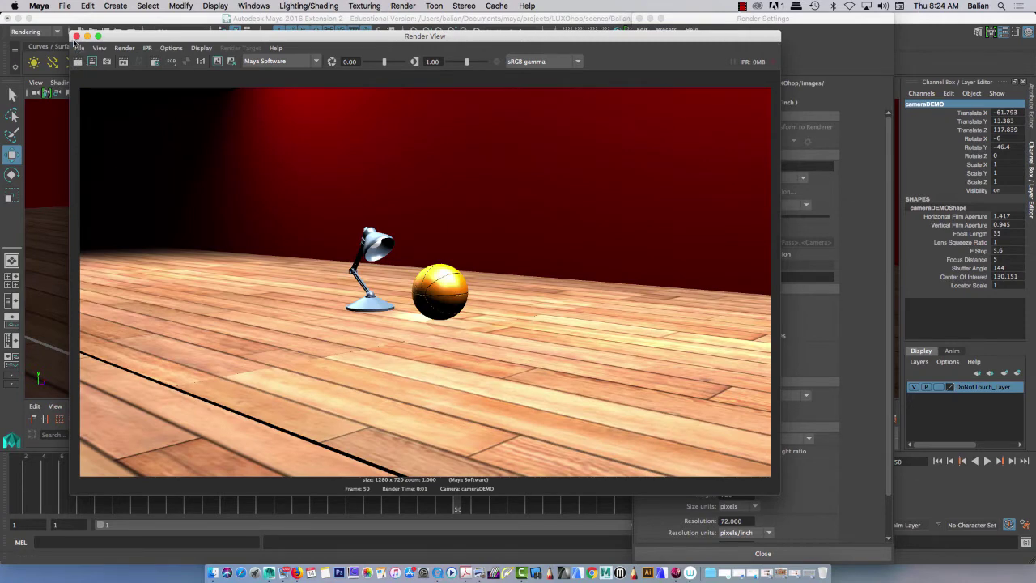
left_click(76, 37)
left_click(716, 56)
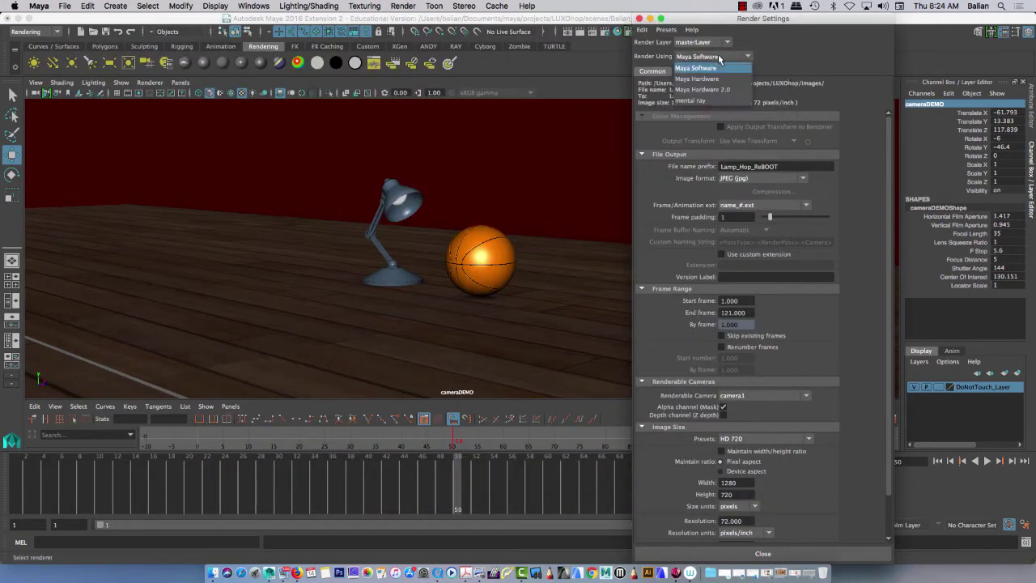
left_click(717, 56)
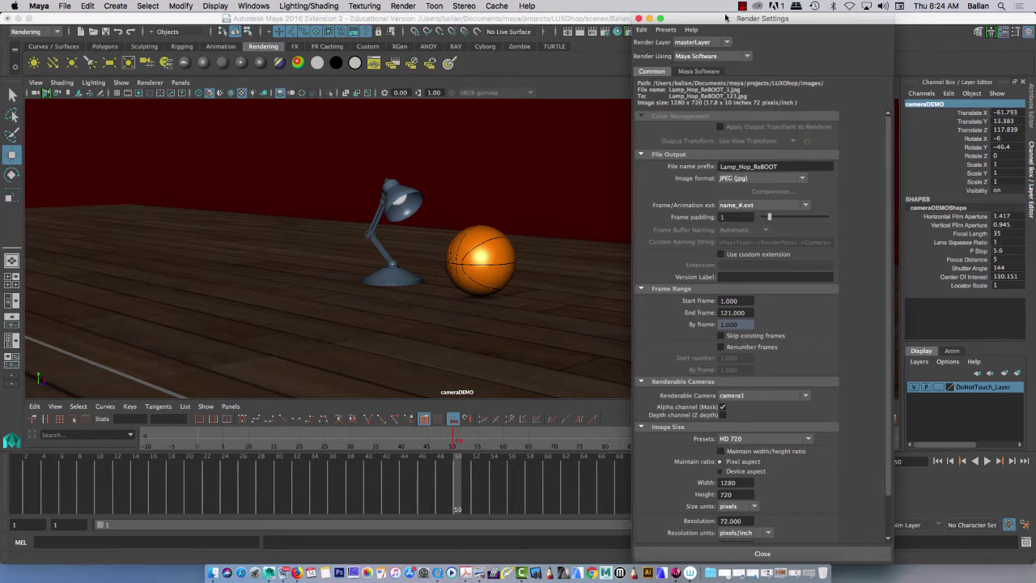
Change the render file name prefix to Lamp_Hop_DEMO and choose JPEG (jpg) as the image format
left_click_drag(727, 17, 637, 17)
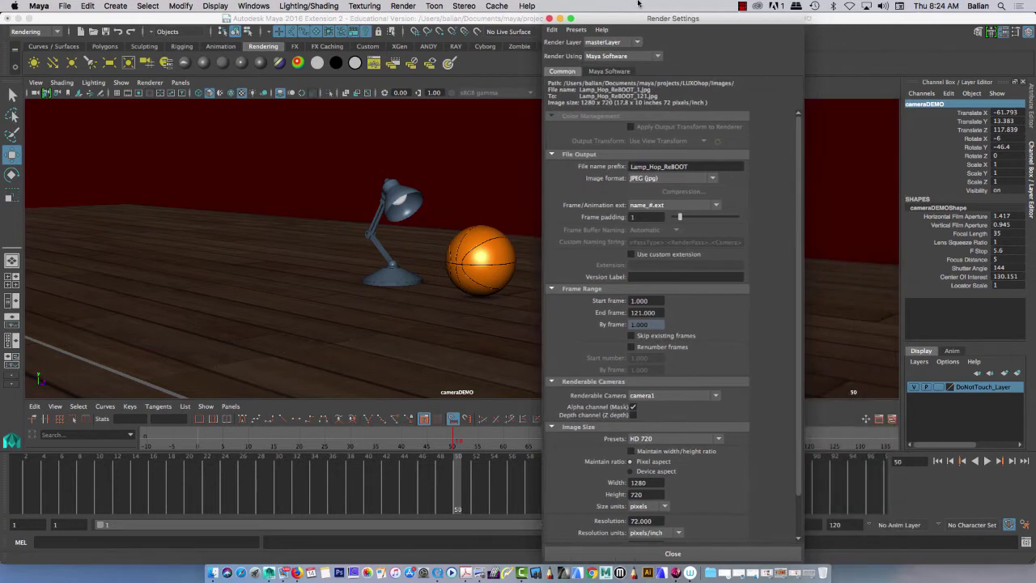
left_click(695, 169)
left_click_drag(689, 167, 665, 168)
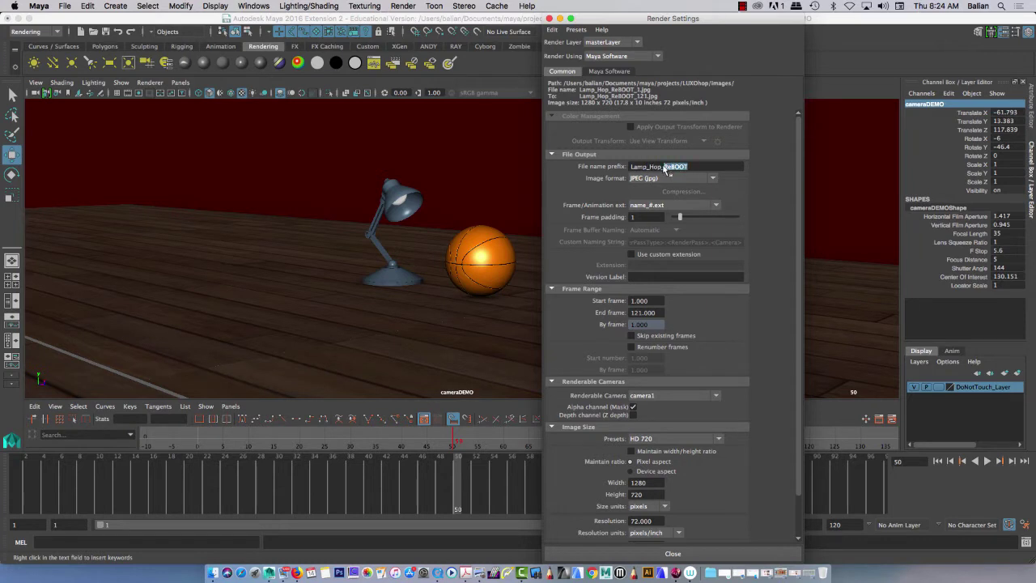
type("DEM")
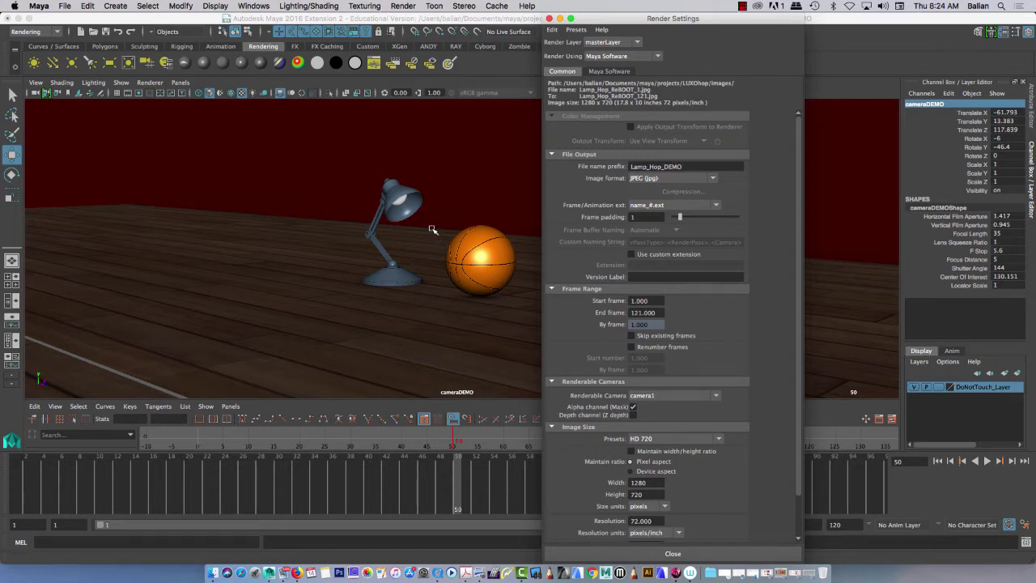
left_click(646, 178)
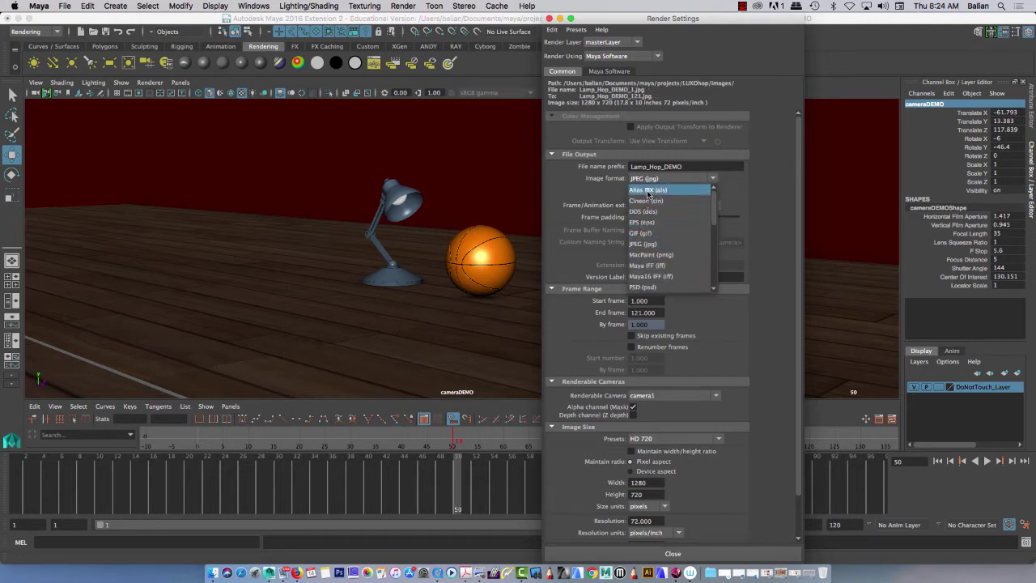
mouse_move(715, 207)
left_mouse_down()
mouse_move(713, 266)
mouse_move(714, 200)
left_mouse_up()
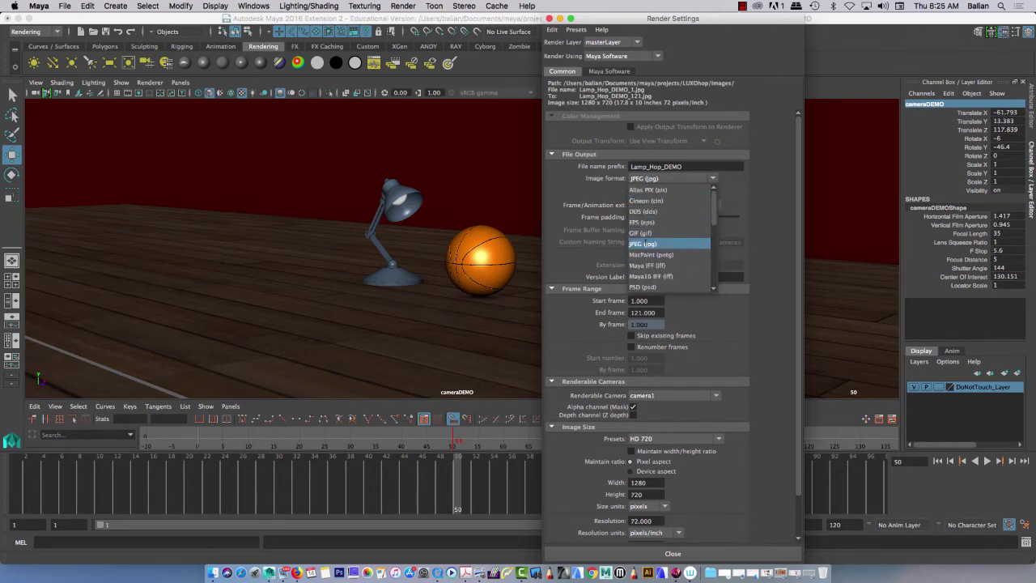
left_click(642, 244)
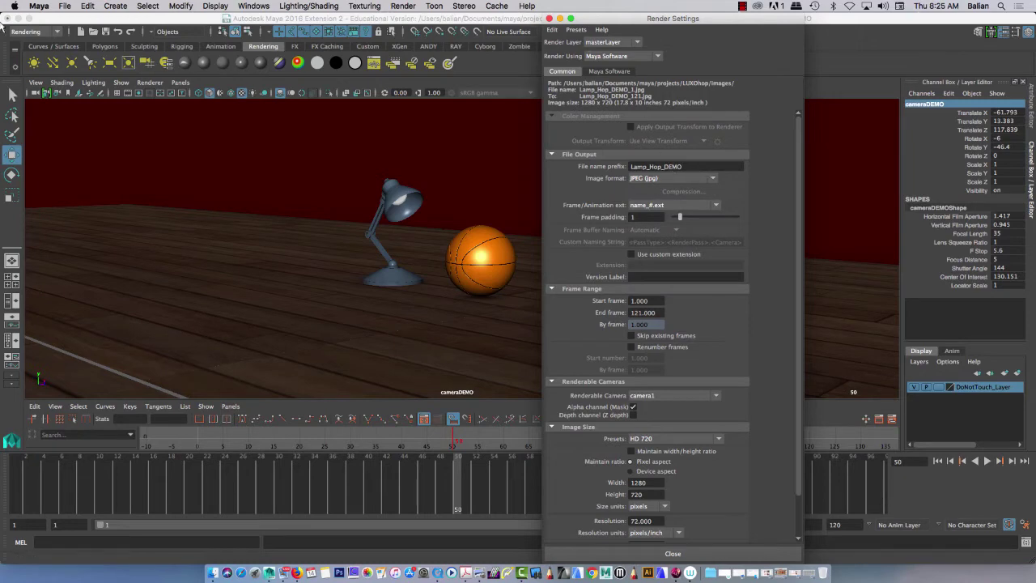
Set the current project to the LUXOhop folder so the renders go to its images directory
left_click(63, 7)
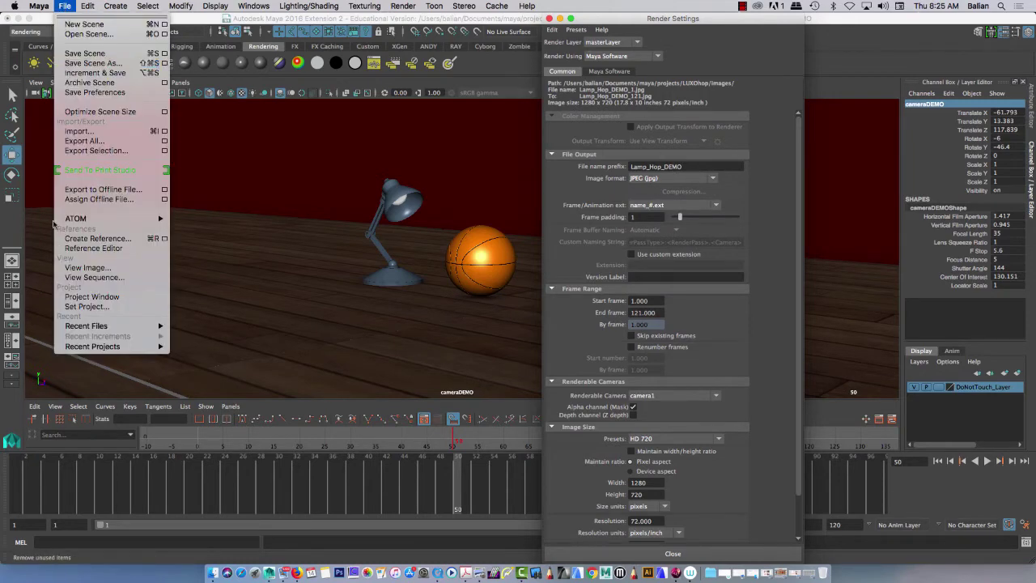
left_click(72, 307)
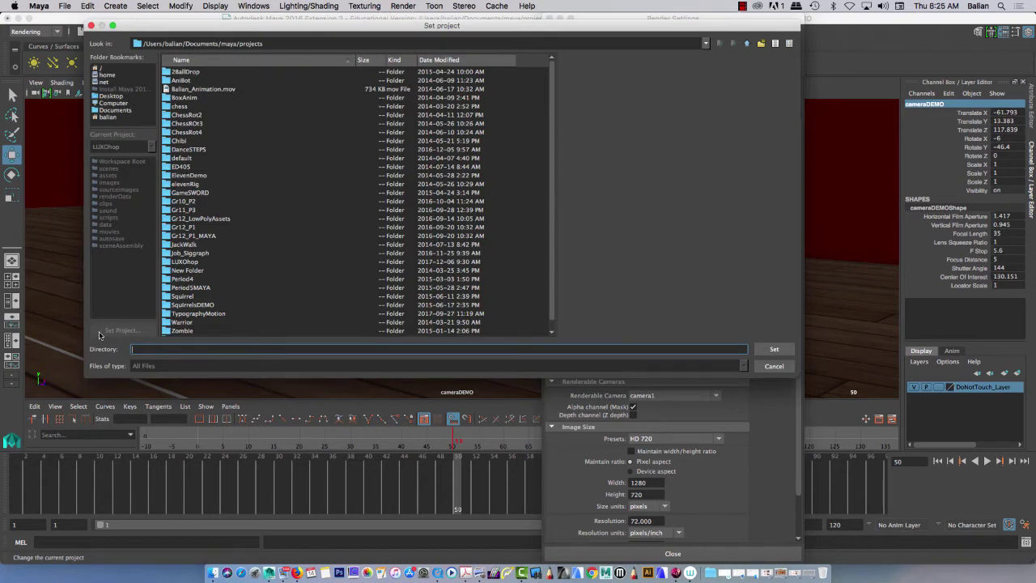
left_click(183, 262)
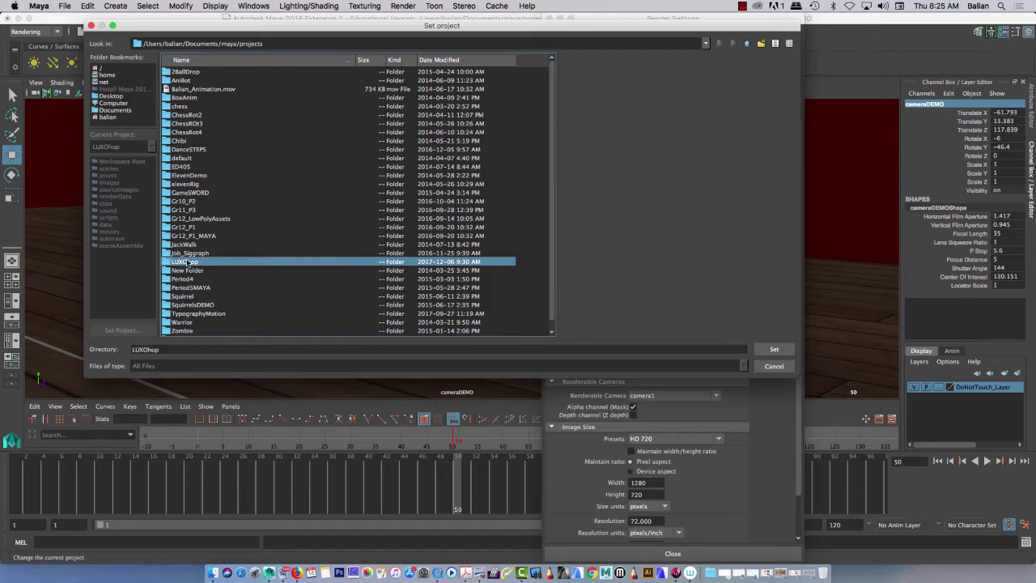
left_click(766, 350)
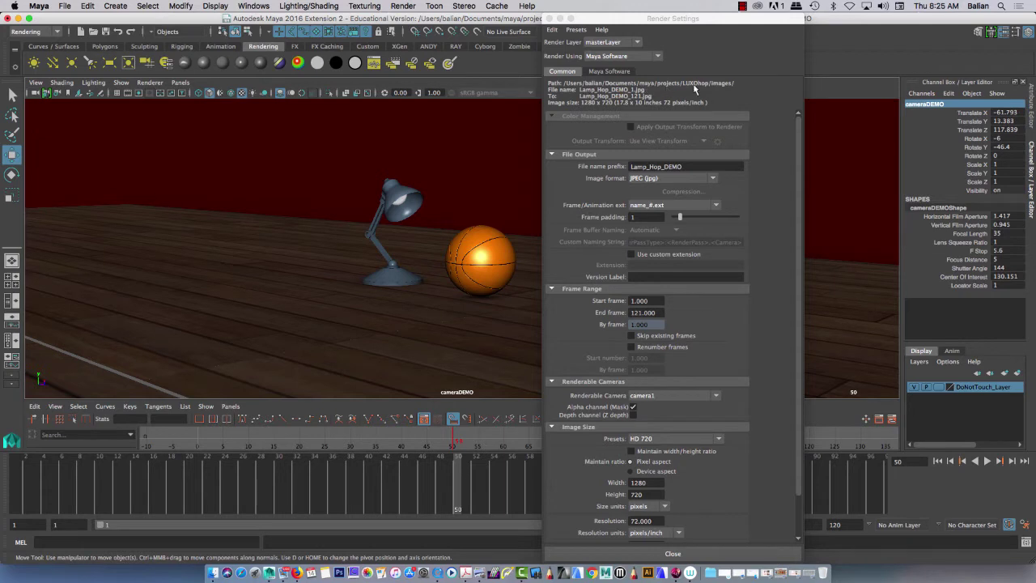
Choose name_#.ext as the frame/animation extension for the rendered image sequence
left_click(654, 207)
left_click(641, 171)
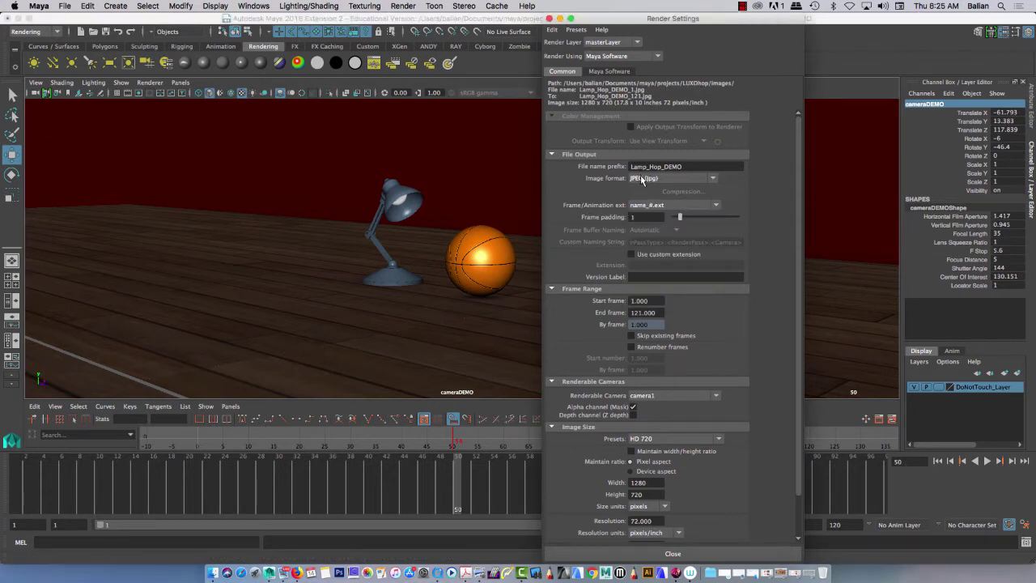
left_click(640, 176)
left_click(642, 179)
left_click(644, 207)
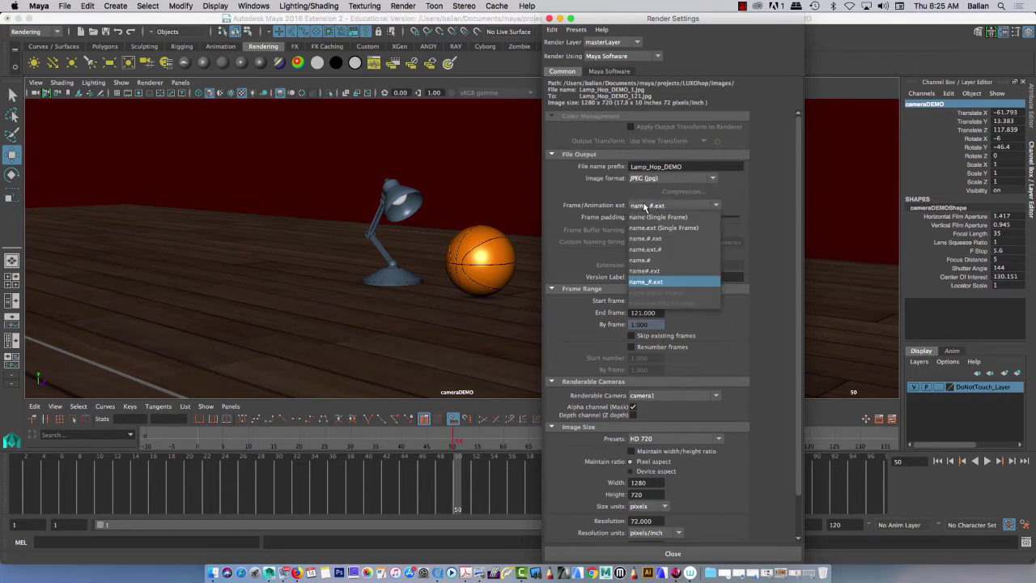
left_click(654, 282)
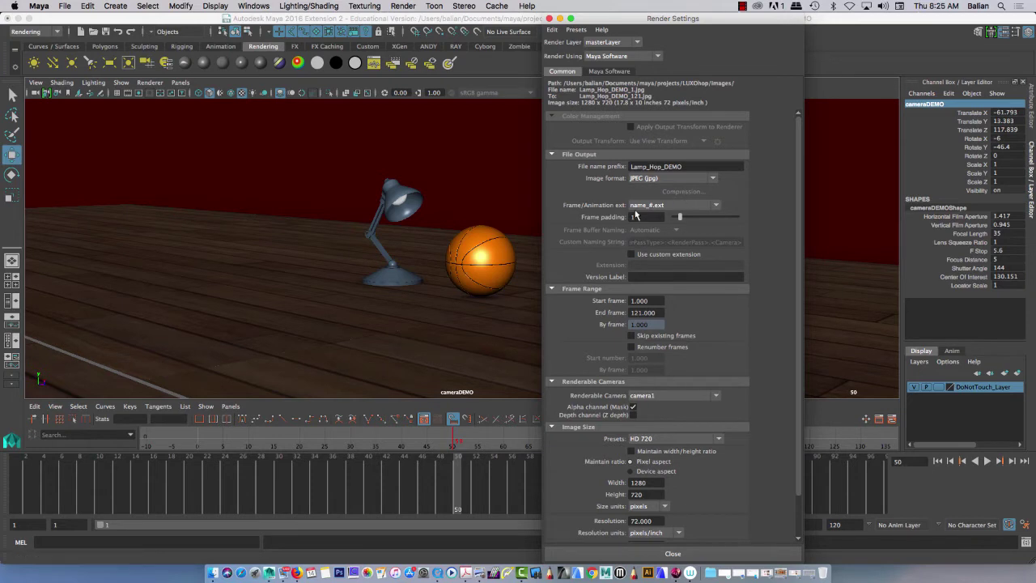
Try the name.ext (Single Frame) option for the frame/animation extension, and switch back to name_#.ext
left_click(644, 207)
left_click(651, 227)
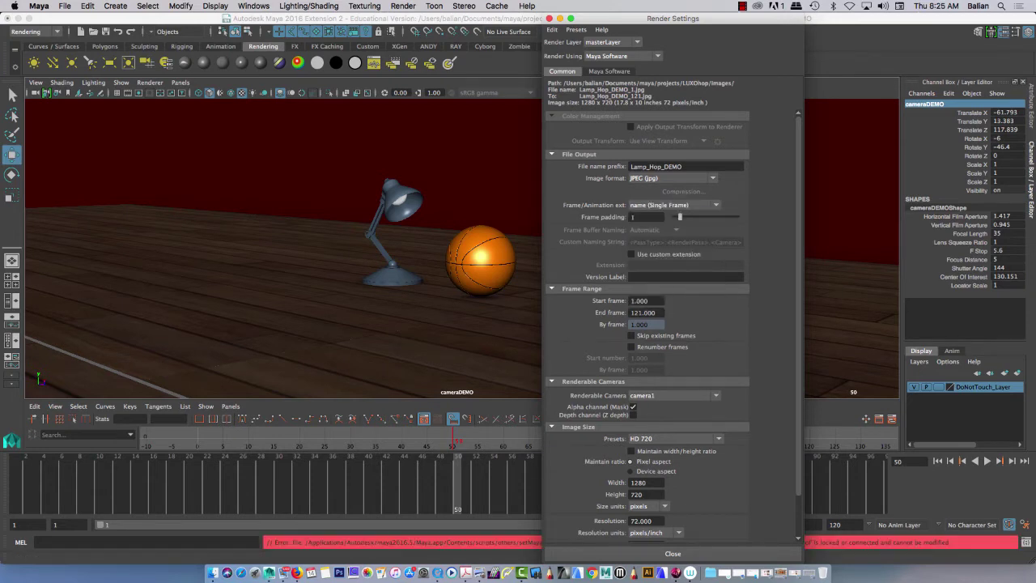
left_click(655, 207)
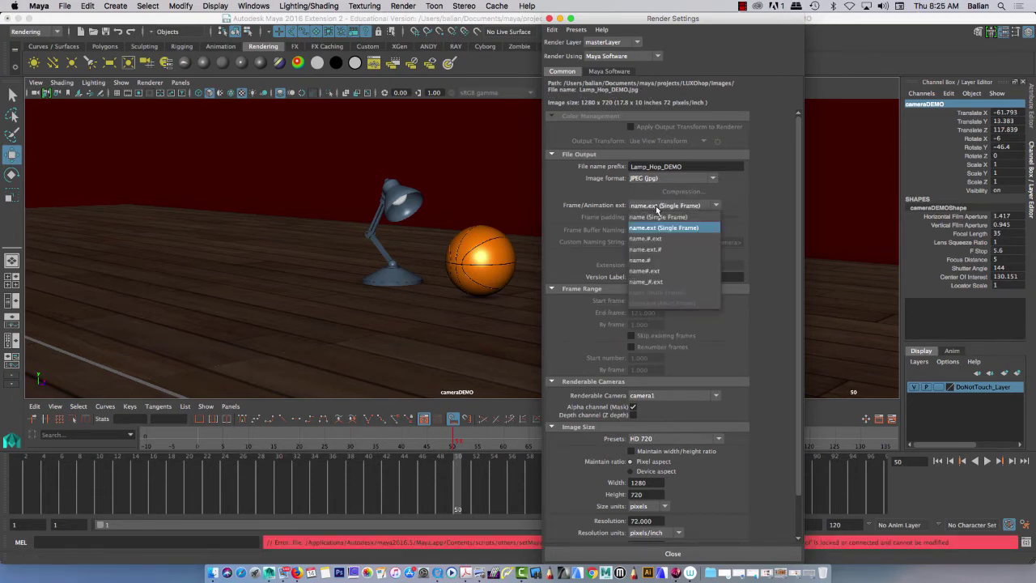
left_click(660, 281)
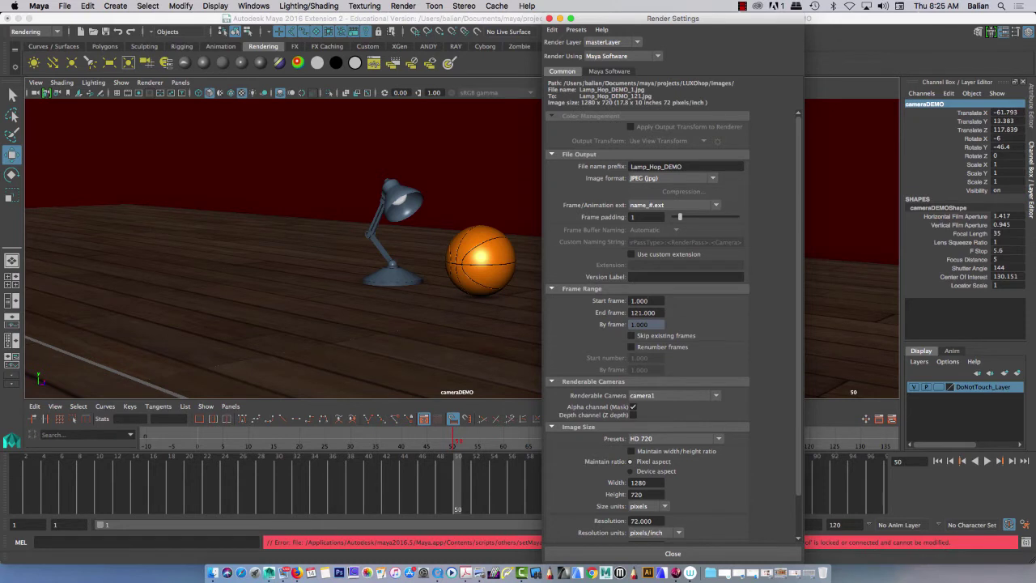
Set the end frame of the render's frame range to 97
left_click_drag(649, 300, 620, 300)
left_click_drag(689, 16, 649, 15)
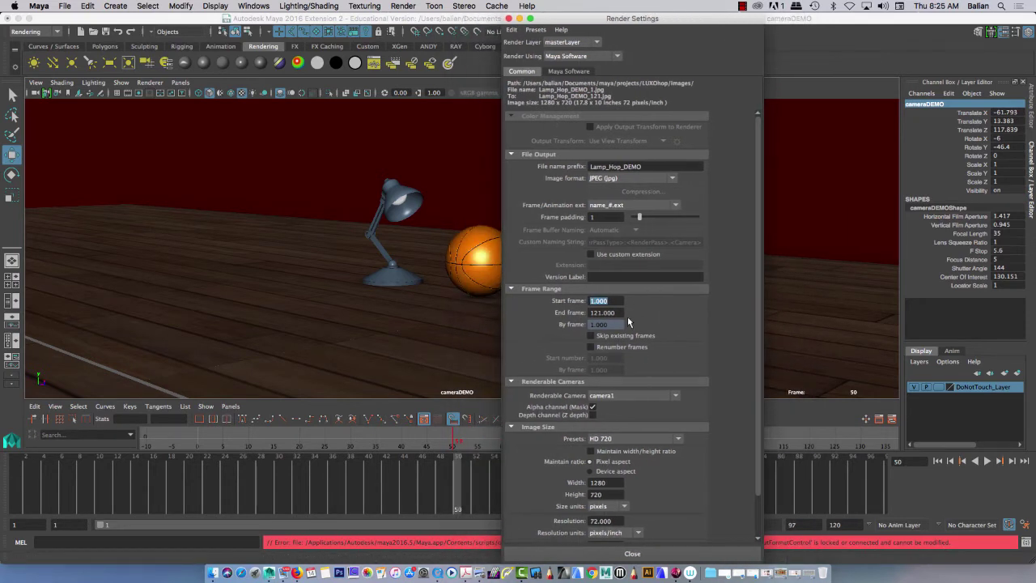
key("Tab")
type("9")
key("Return")
Select cameraDEMO as the renderable camera
scroll(548, 322, "down", 2)
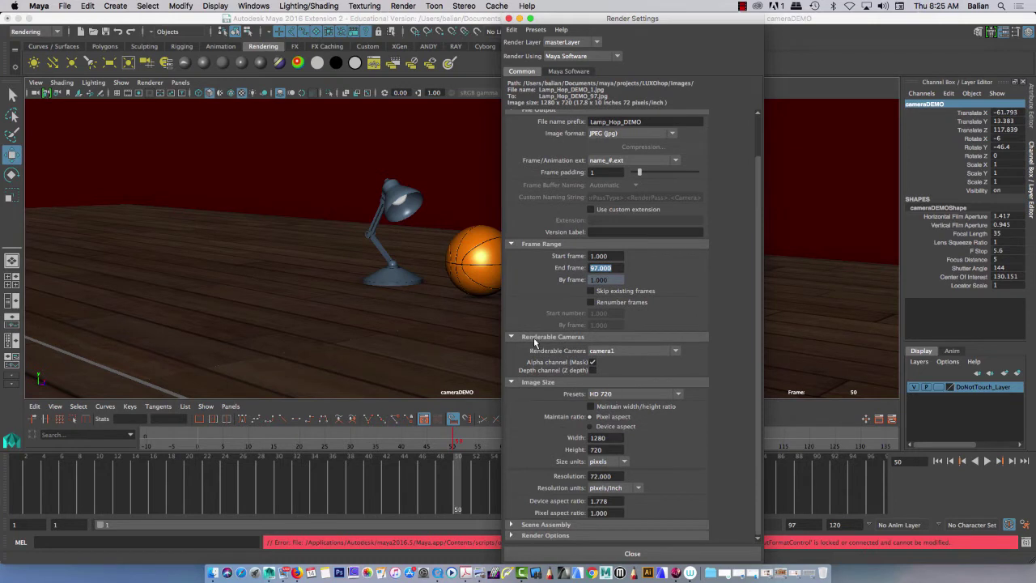
left_click(612, 351)
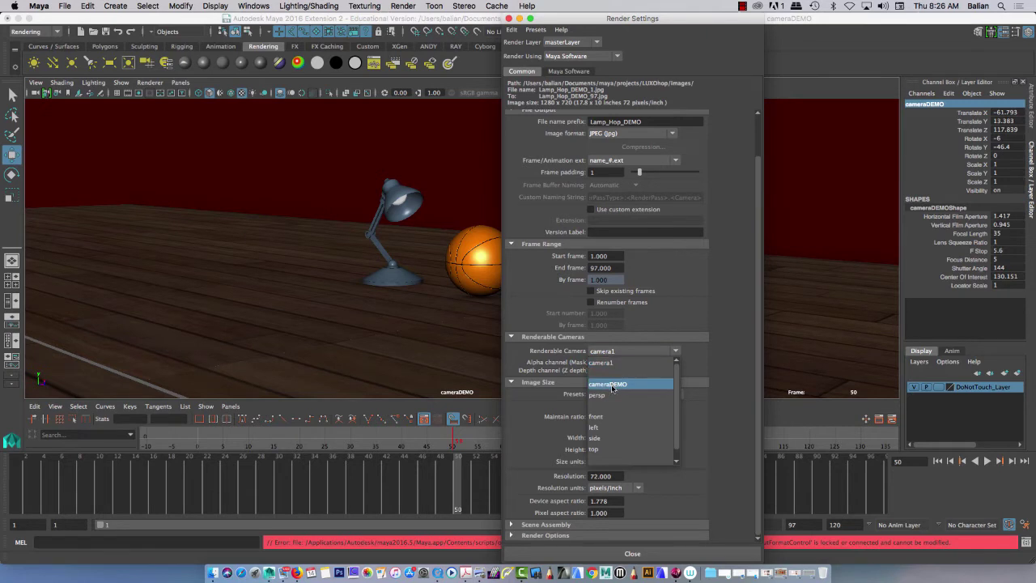
left_click(613, 384)
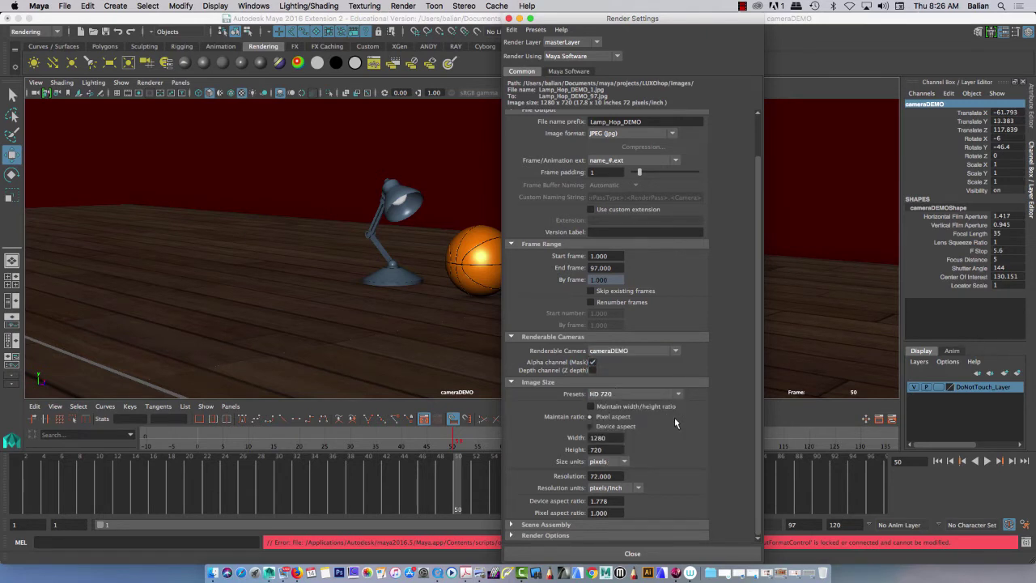
Try the HD 540 image size preset for the render, and switch back to HD 720
left_click(620, 394)
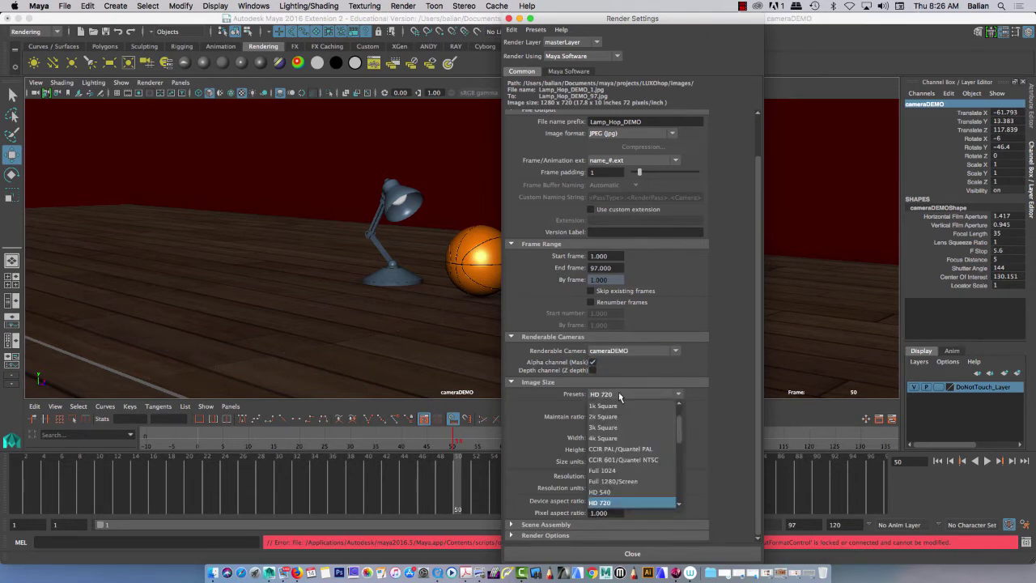
left_click(621, 494)
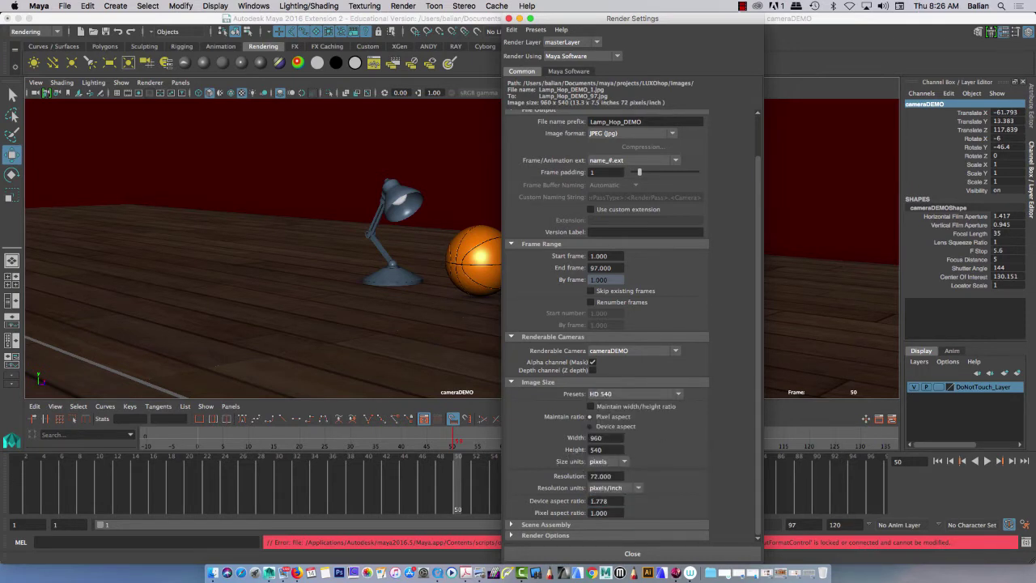
left_click(619, 394)
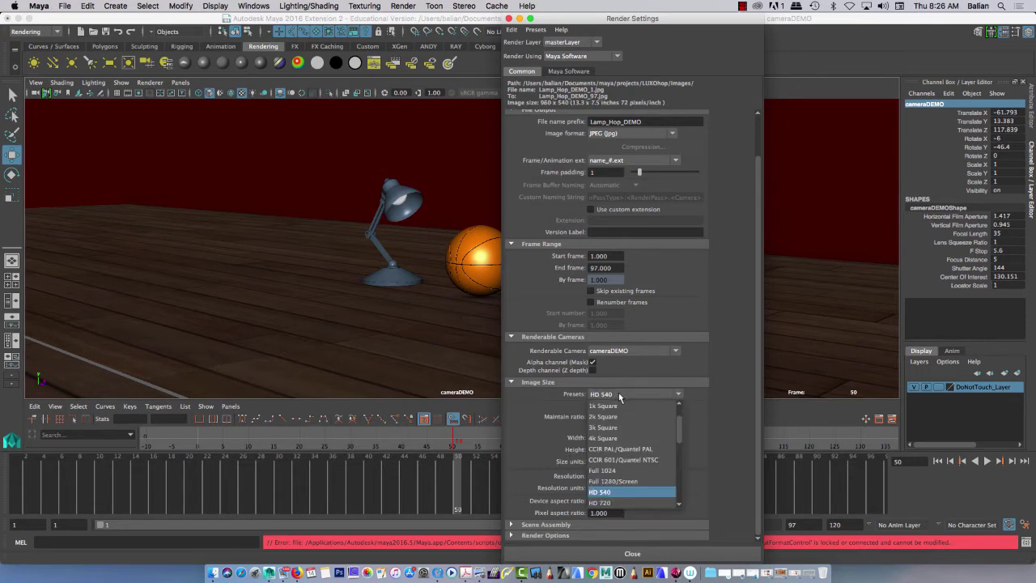
left_click(601, 504)
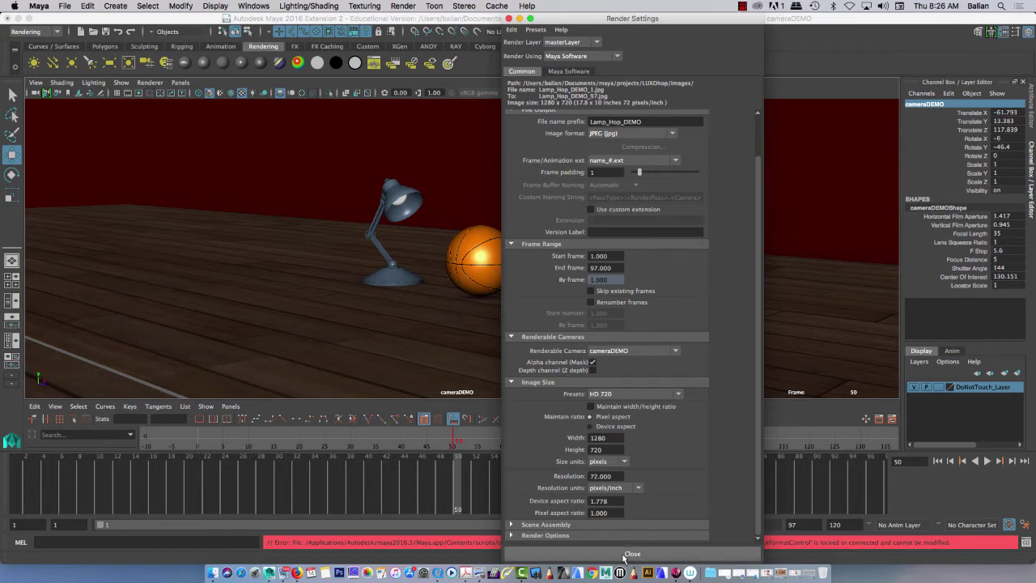
Set edge anti-aliasing to Highest quality and the anti-aliasing quality preset to Production quality, and close the Render Settings
left_click(564, 73)
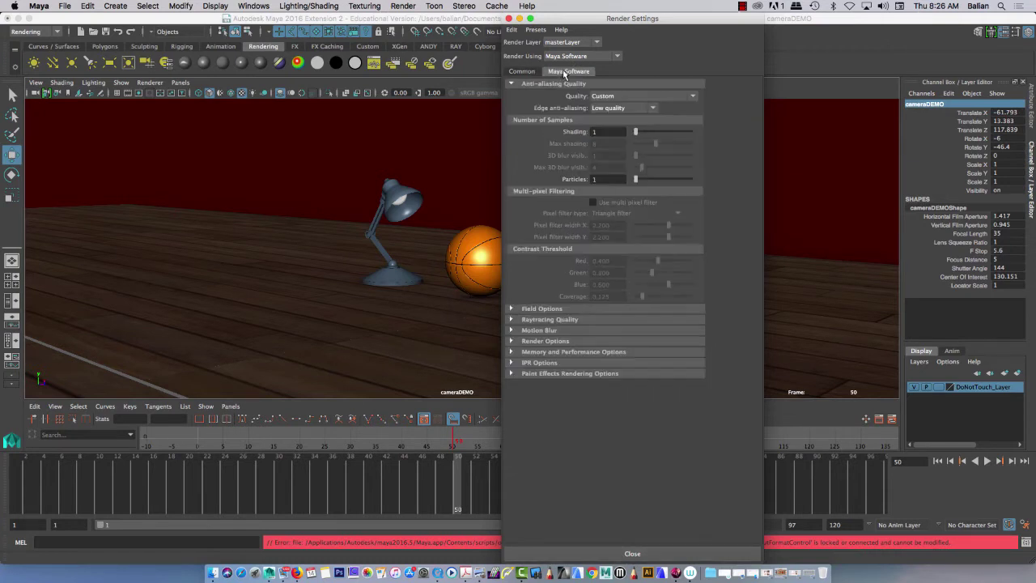
left_click(614, 108)
left_click(611, 152)
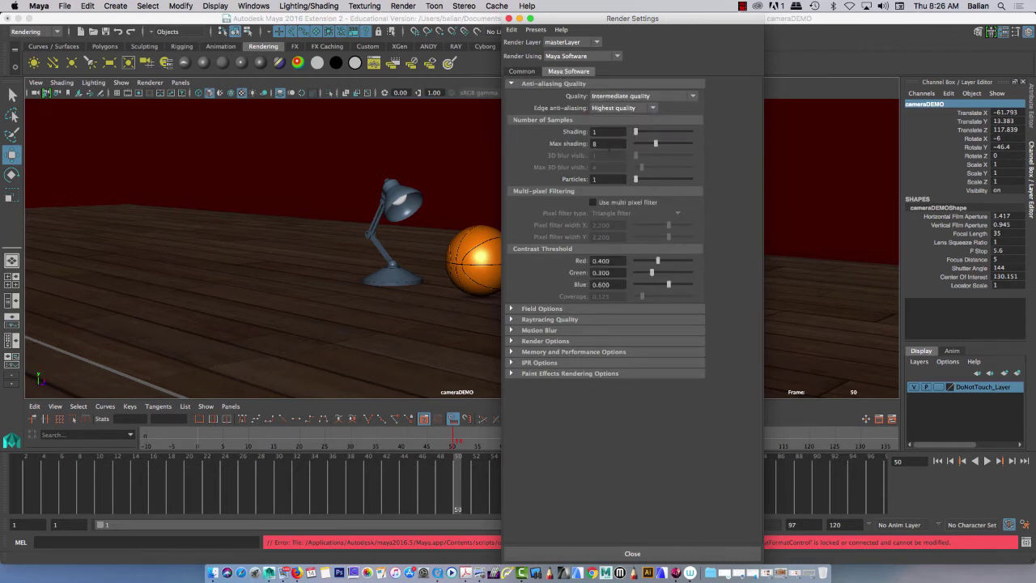
left_click(616, 98)
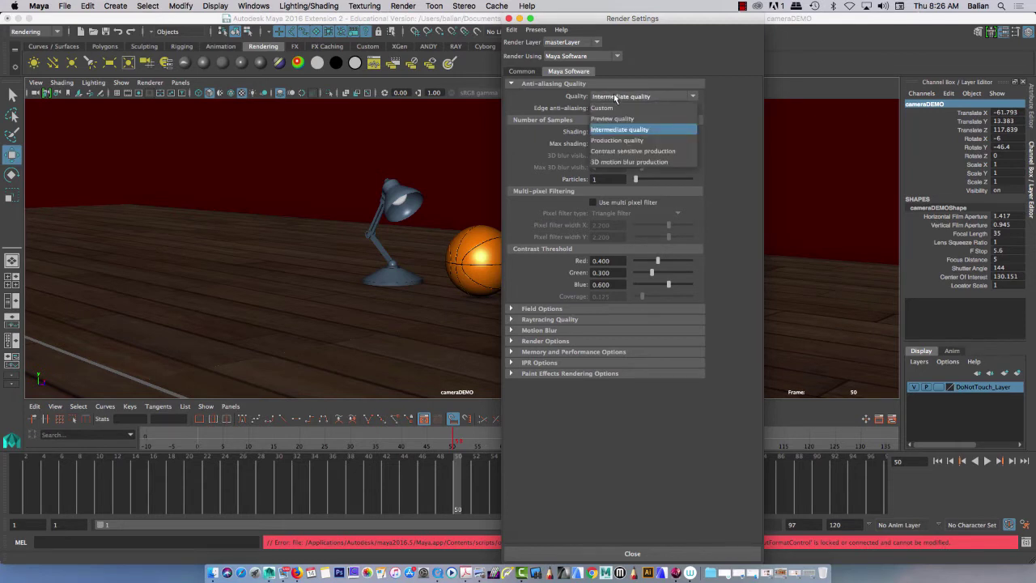
left_click(613, 140)
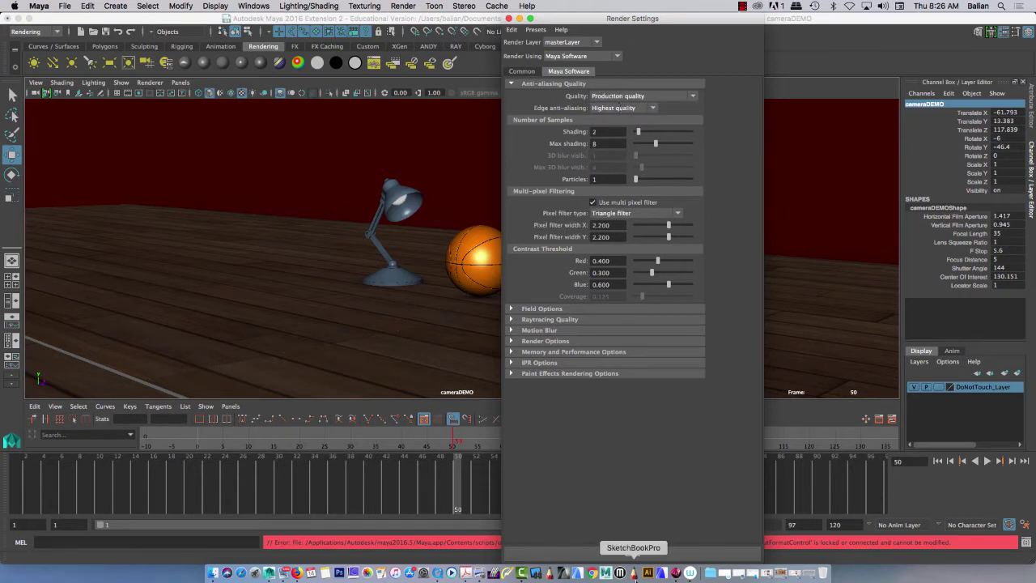
left_click(605, 572)
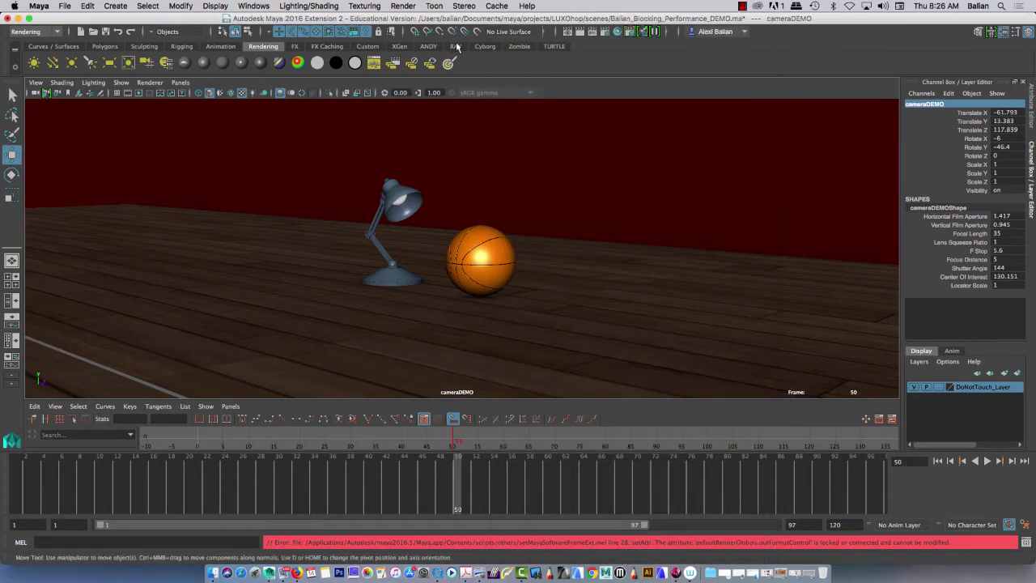
Test render the current frame through cameraDEMO, and close the rendered image
left_click(579, 33)
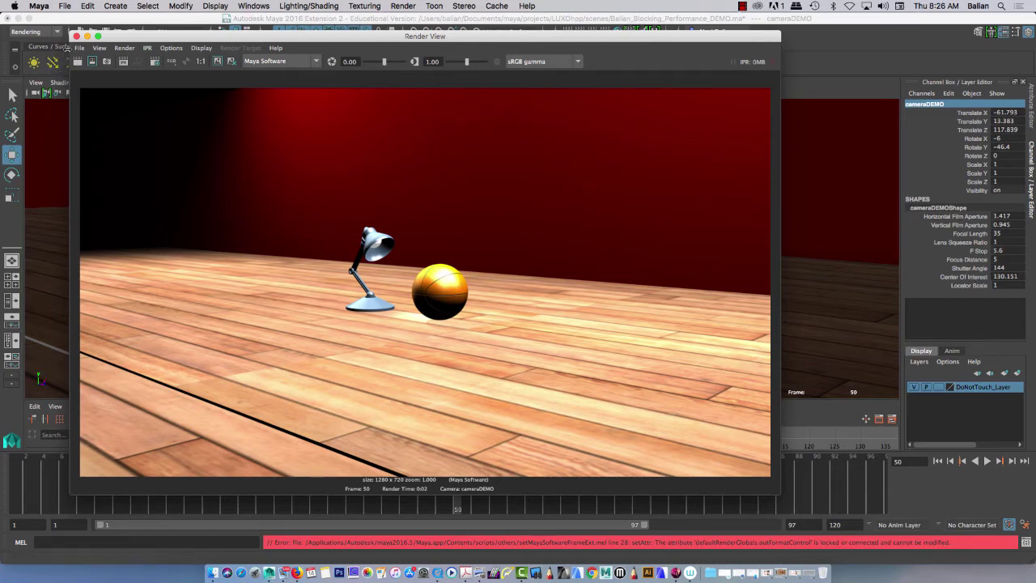
left_click(76, 36)
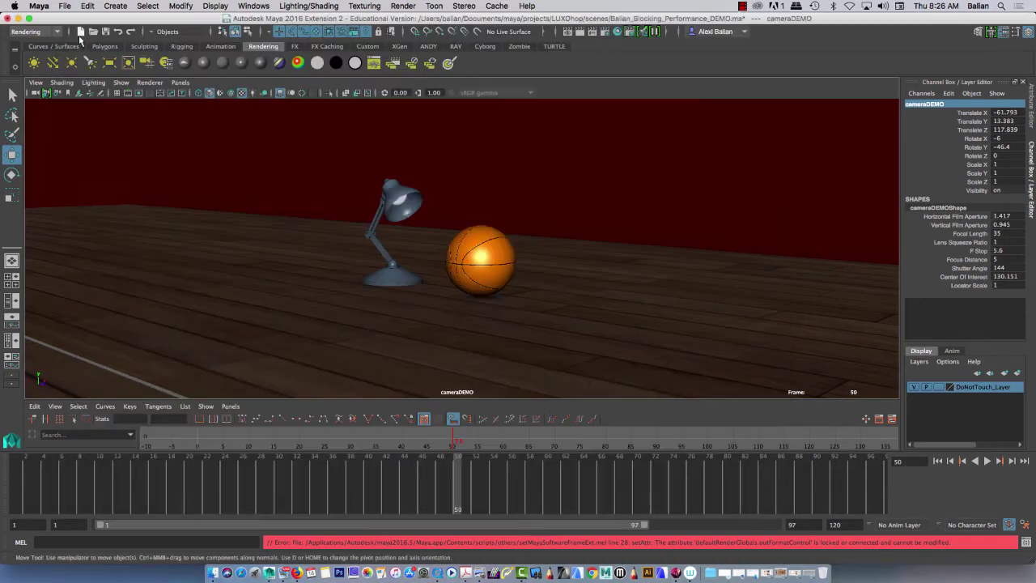
Show the resolution gate with its gate mask in the cameraDEMO view
left_click(138, 93)
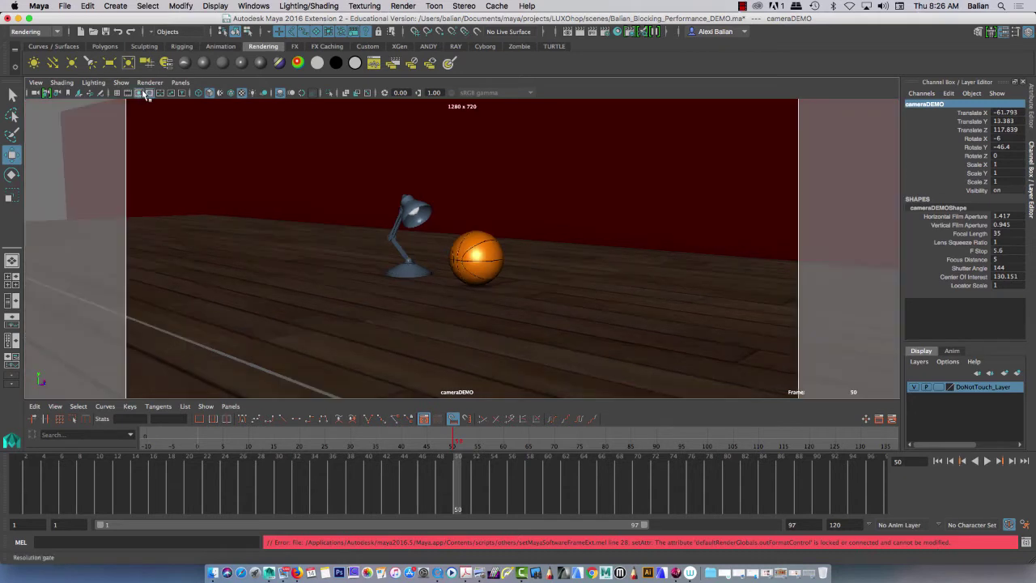
left_click(150, 94)
left_click(150, 94)
Reframe cameraDEMO to about translate -59.5, 17.3, 119.3 and rotate -7.2, -49.2, 0, checking the lamp's framing from frame 1 to 97
left_click_drag(196, 511, 458, 437)
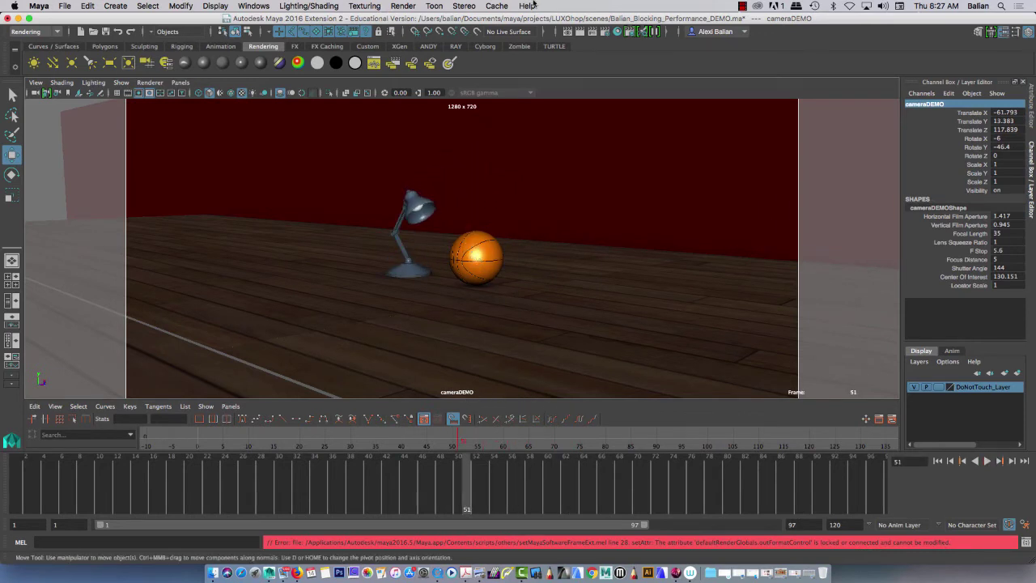
left_click_drag(279, 495, 7, 484)
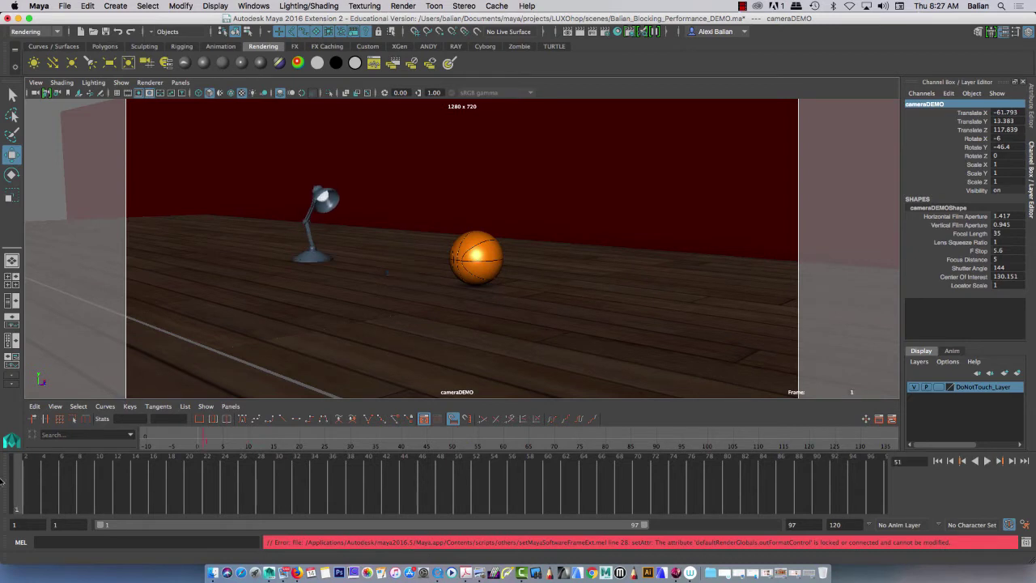
left_click_drag(328, 321, 275, 311, "alt")
left_click_drag(136, 492, 887, 496)
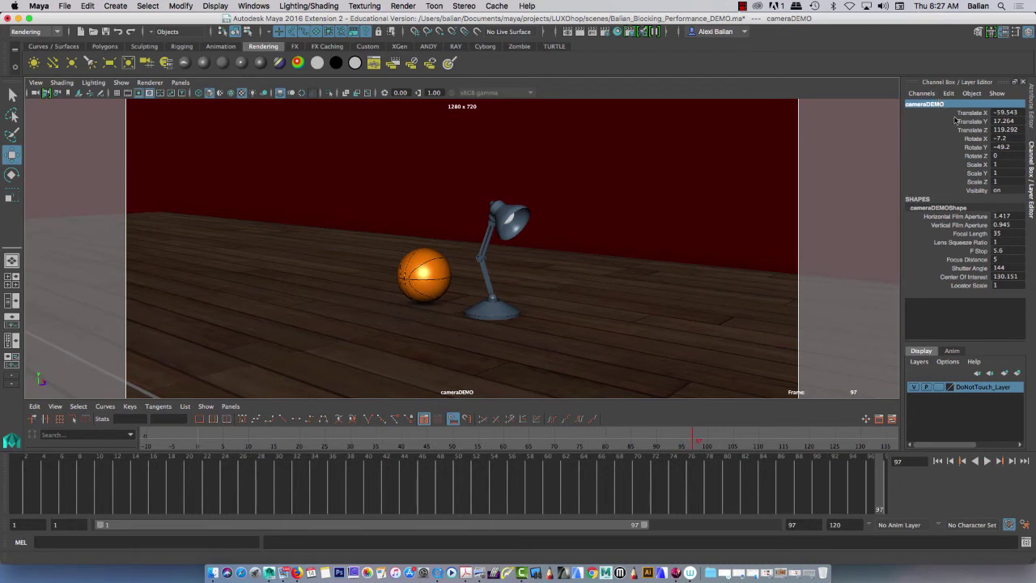
Lock all translate and rotate channels of cameraDEMO, and leave nothing selected in the scene
left_click_drag(955, 114, 1015, 153)
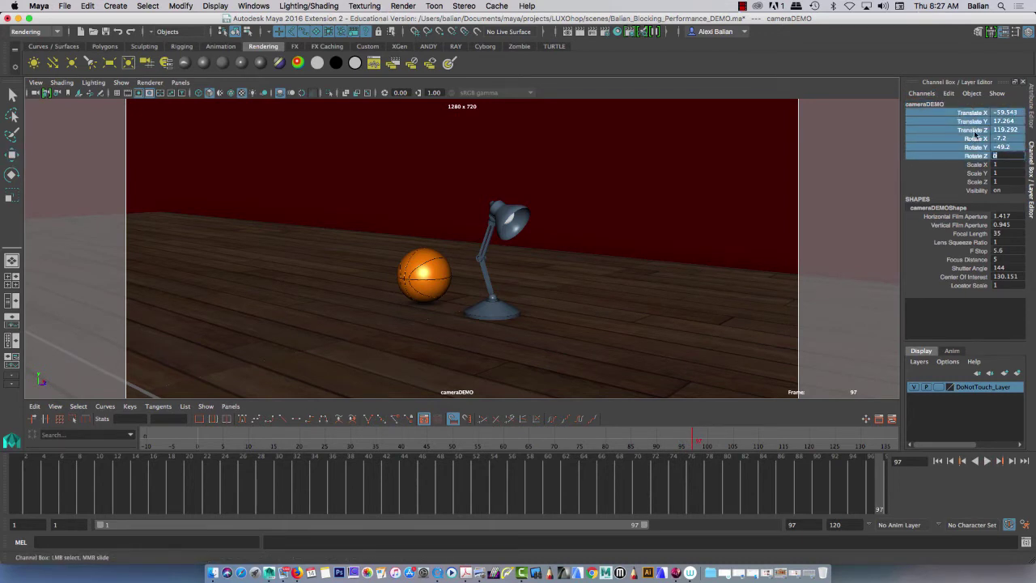
right_click(975, 136)
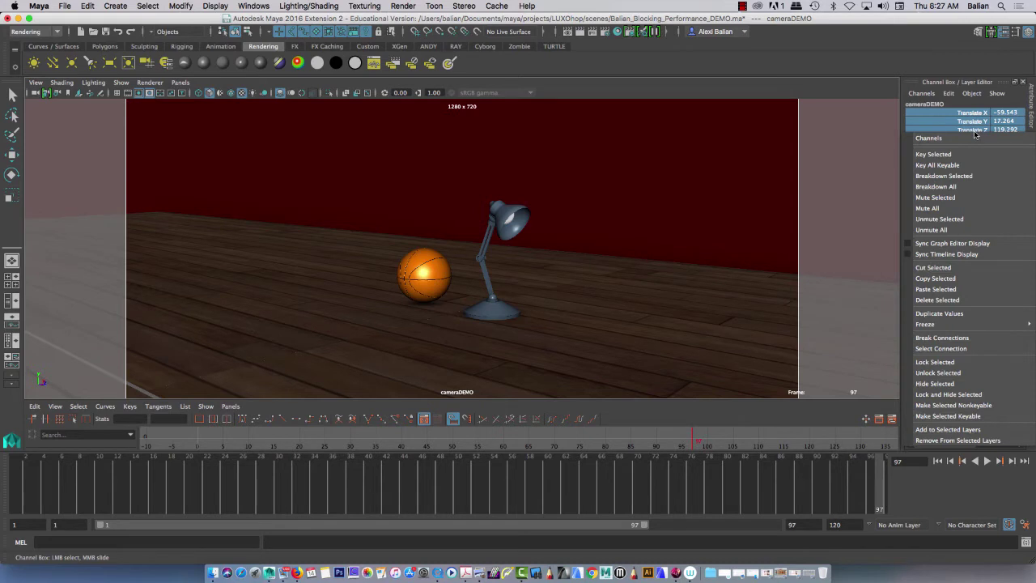
left_click(935, 362)
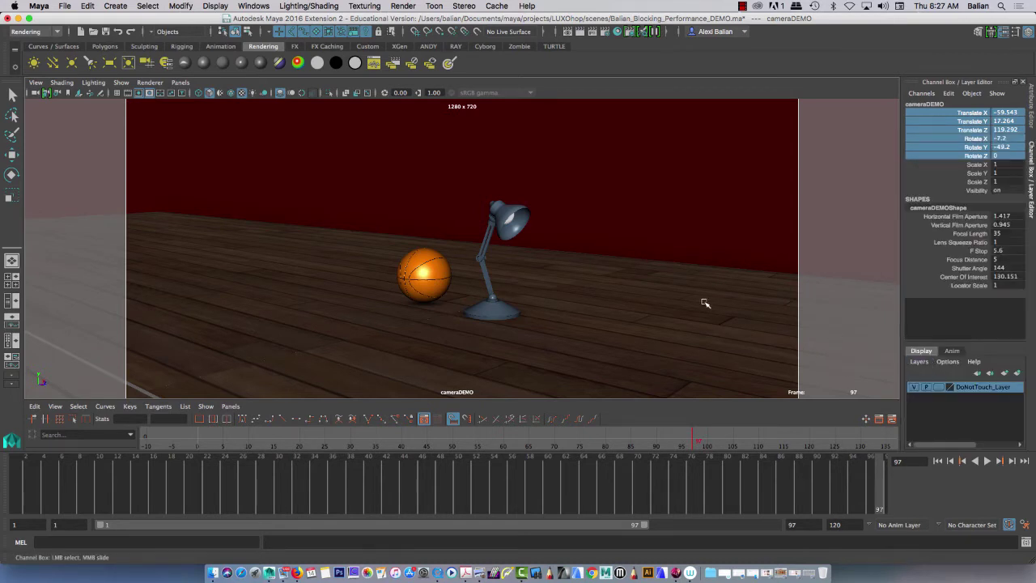
left_click(840, 137)
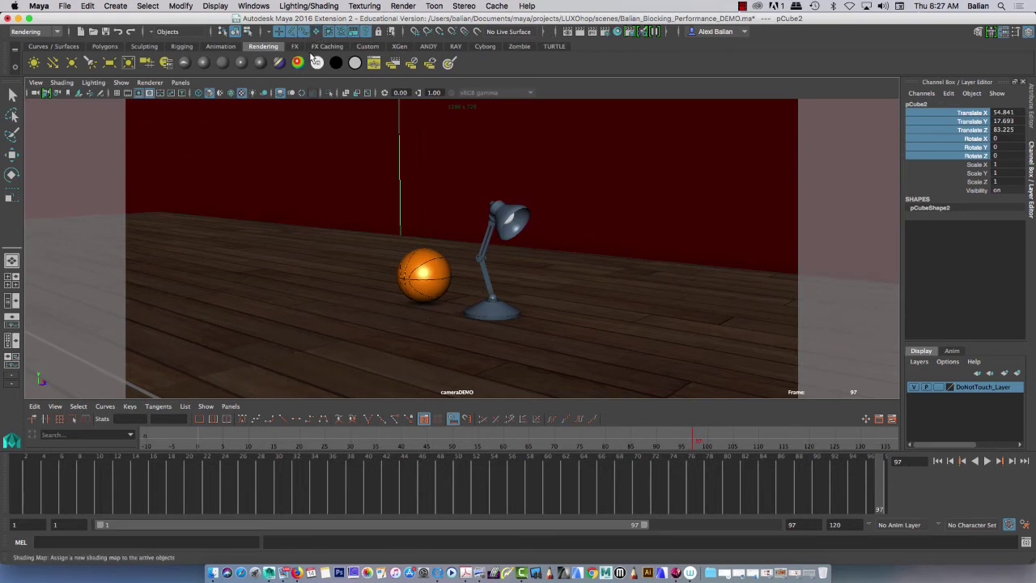
key("w")
left_click(216, 273)
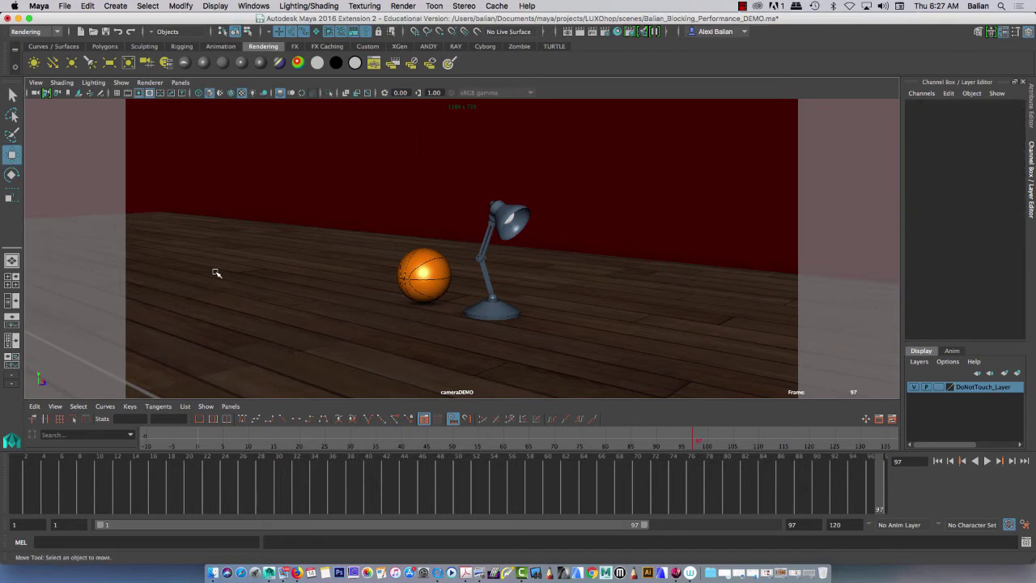
Enlarge the camera view by hiding the graph editor, and play the animation to check the shot
key("space")
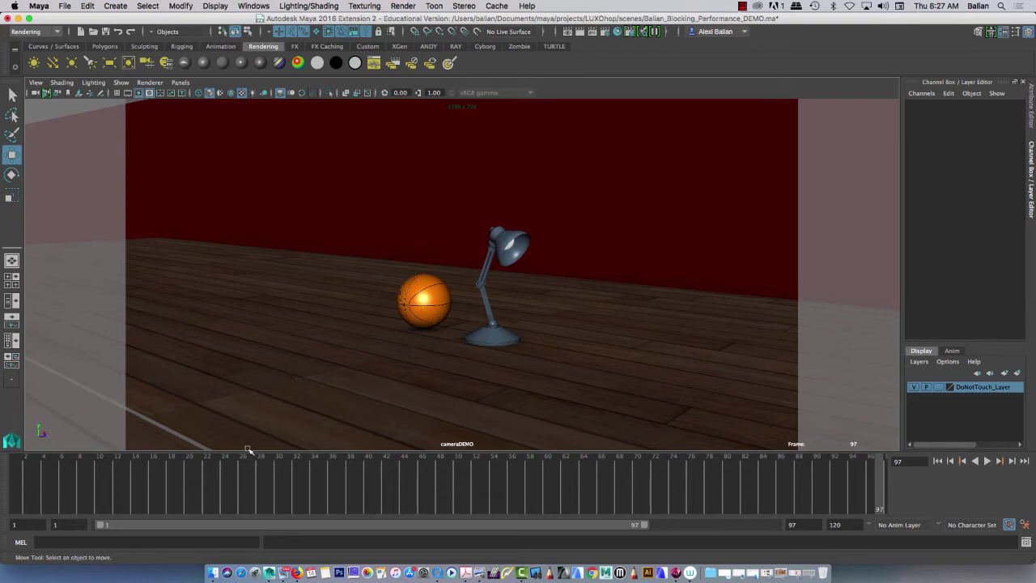
left_click(208, 484)
key("alt+v")
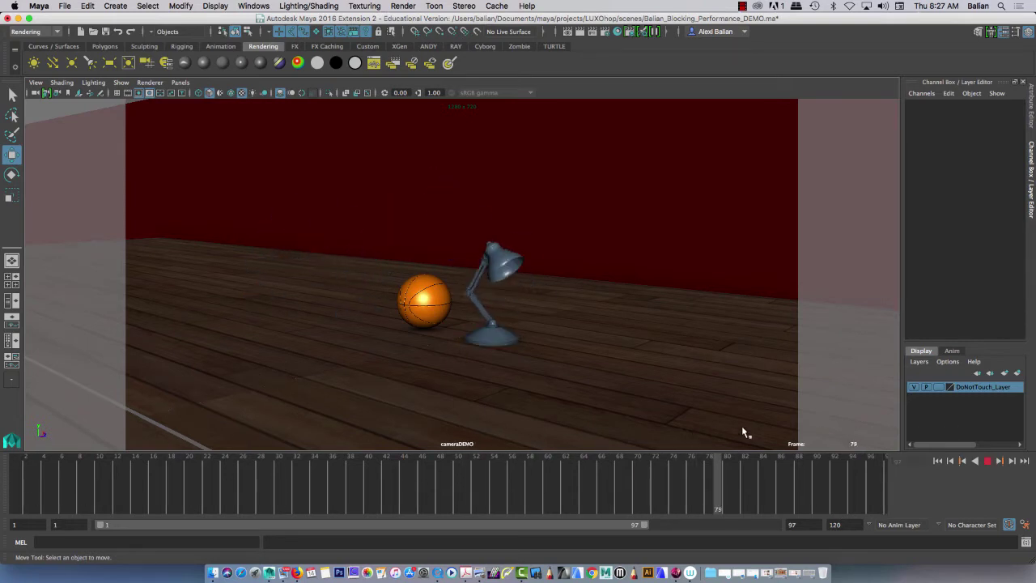
key("alt+v")
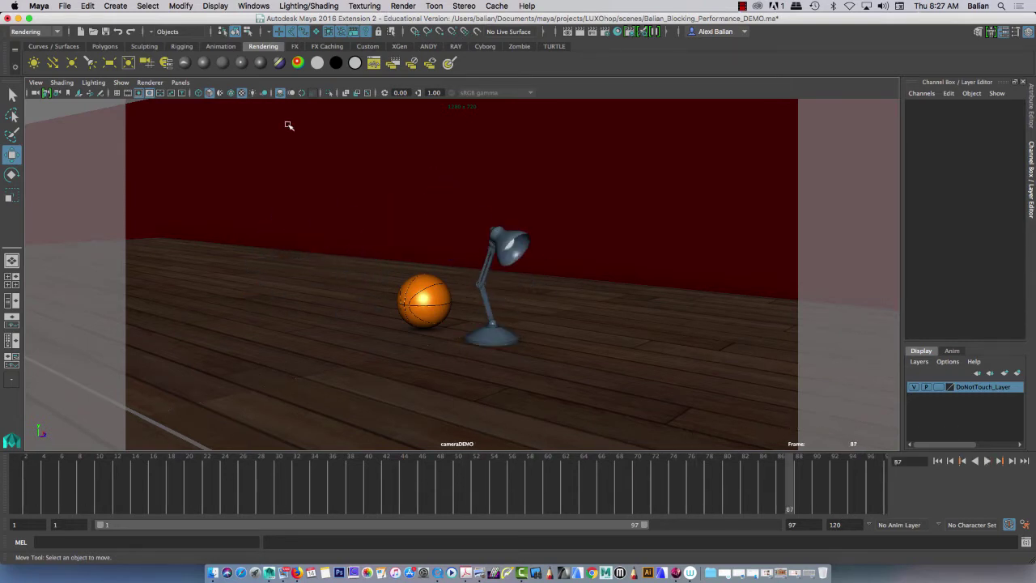
Start the batch render of the lamp animation from the Rendering menu set
left_click(24, 31)
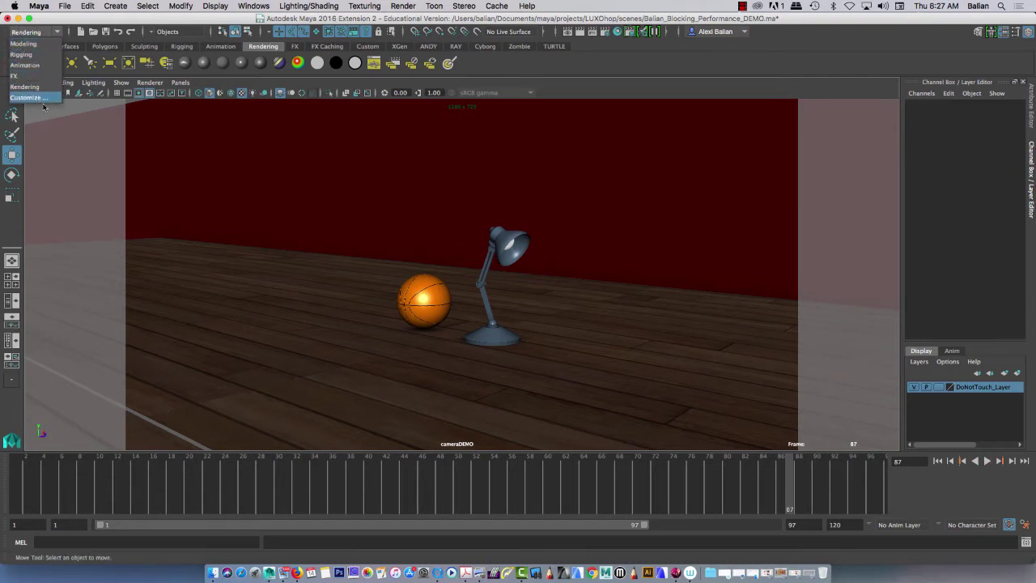
left_click(34, 91)
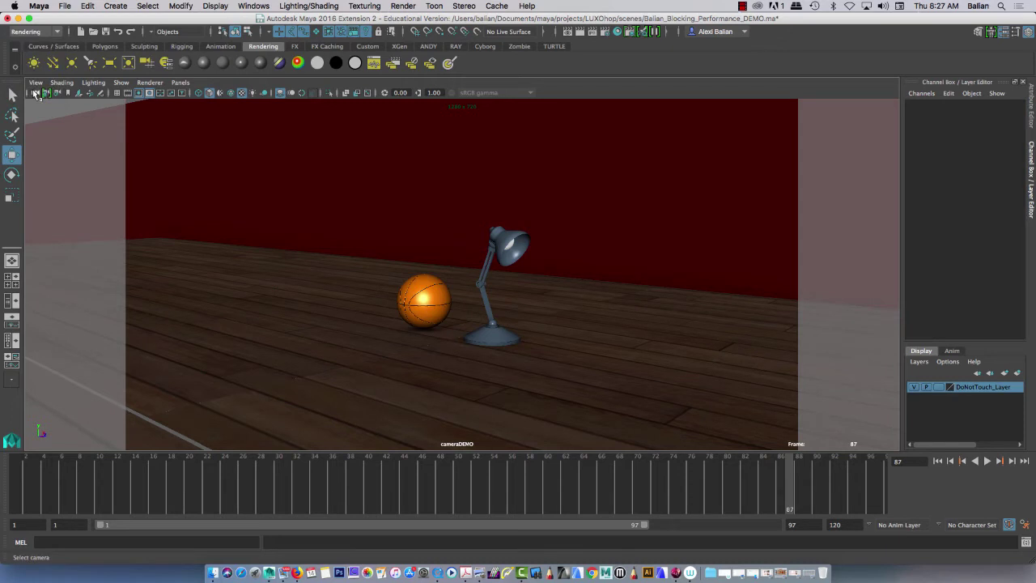
left_click(404, 7)
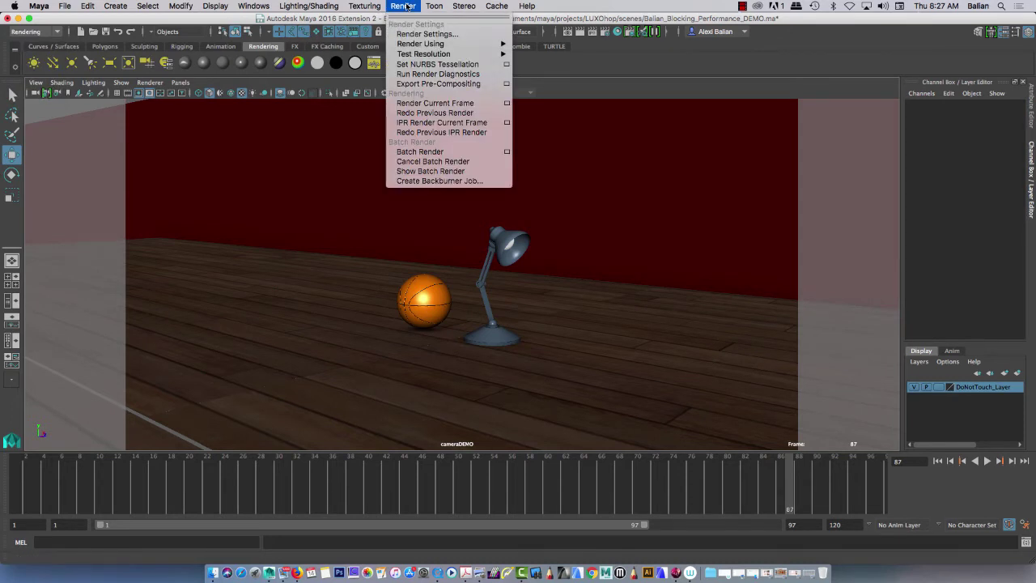
left_click(737, 13)
left_click(742, 6)
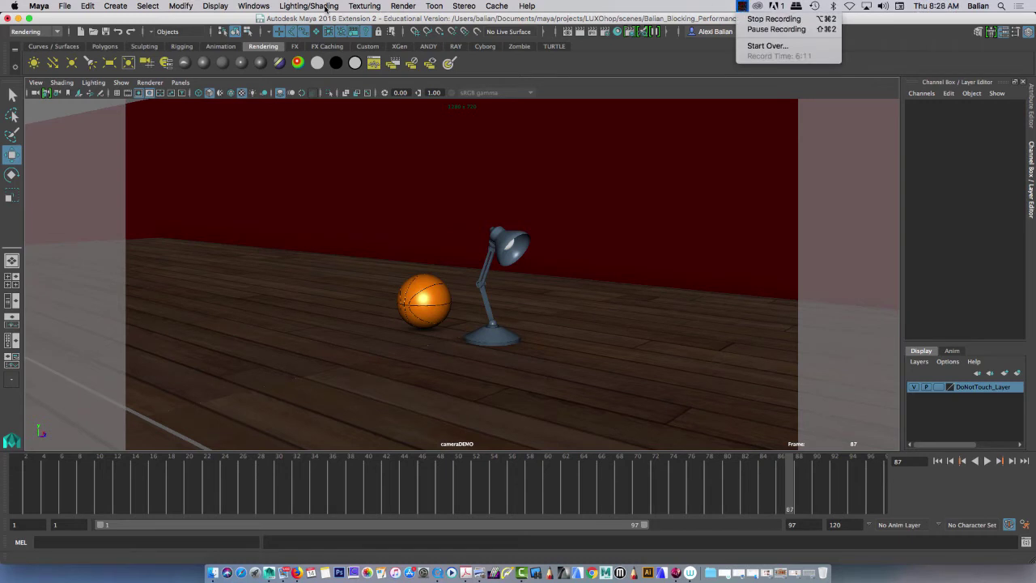
left_click(399, 7)
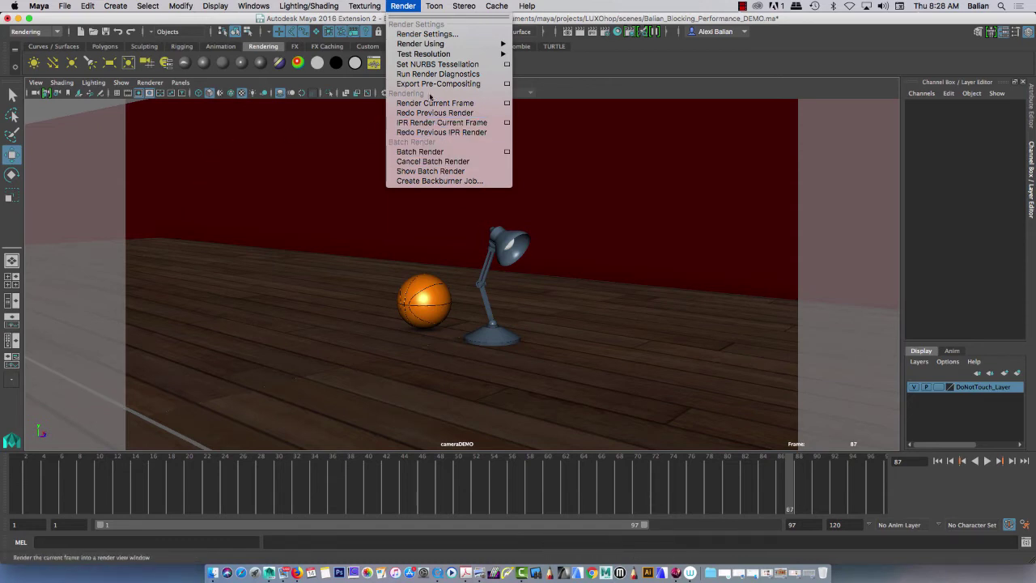
left_click(429, 154)
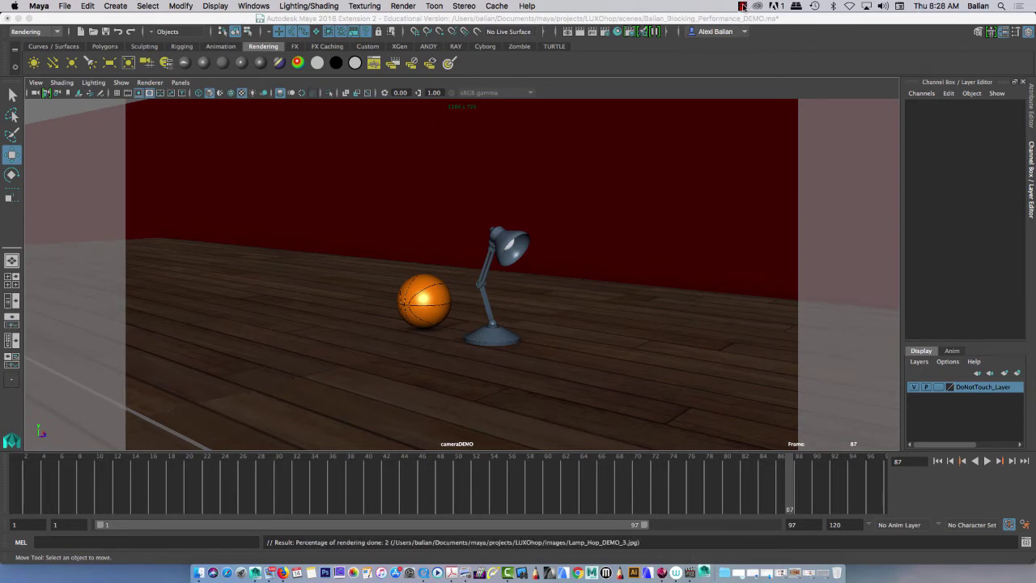
left_click(743, 6)
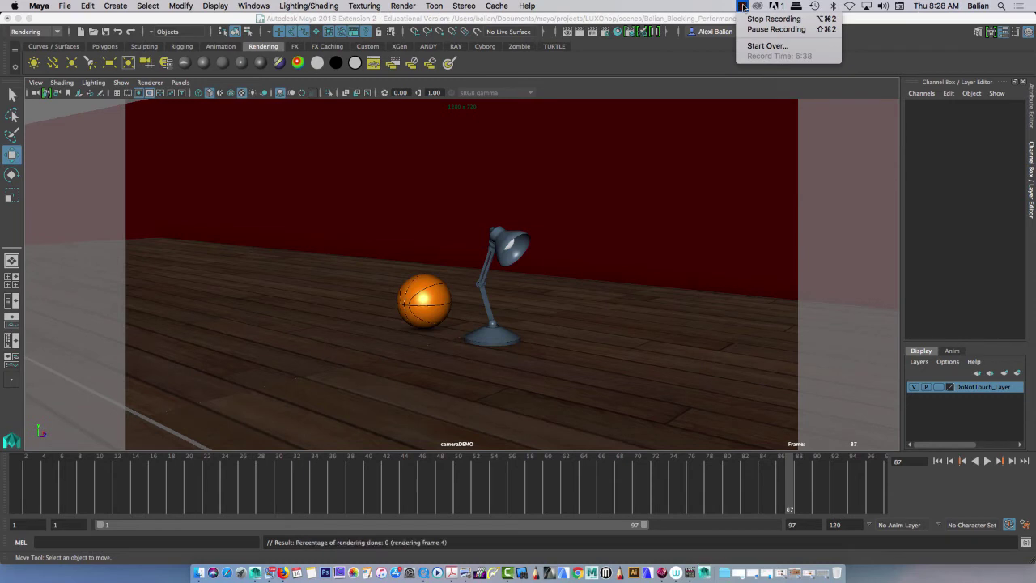
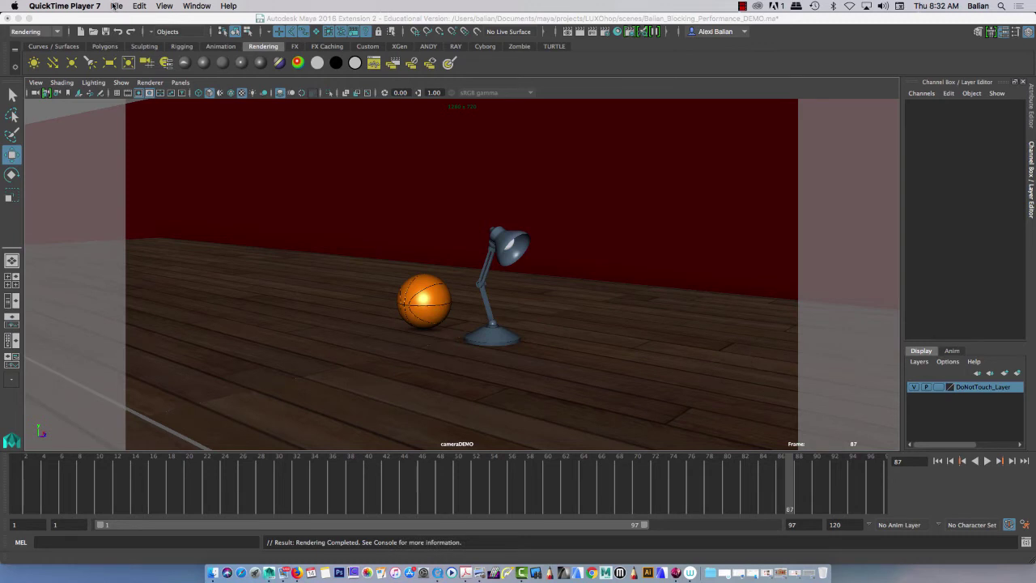
Start opening an image sequence in QuickTime Player 7 and show the images folder's files as a list
left_click(116, 5)
mouse_move(136, 86)
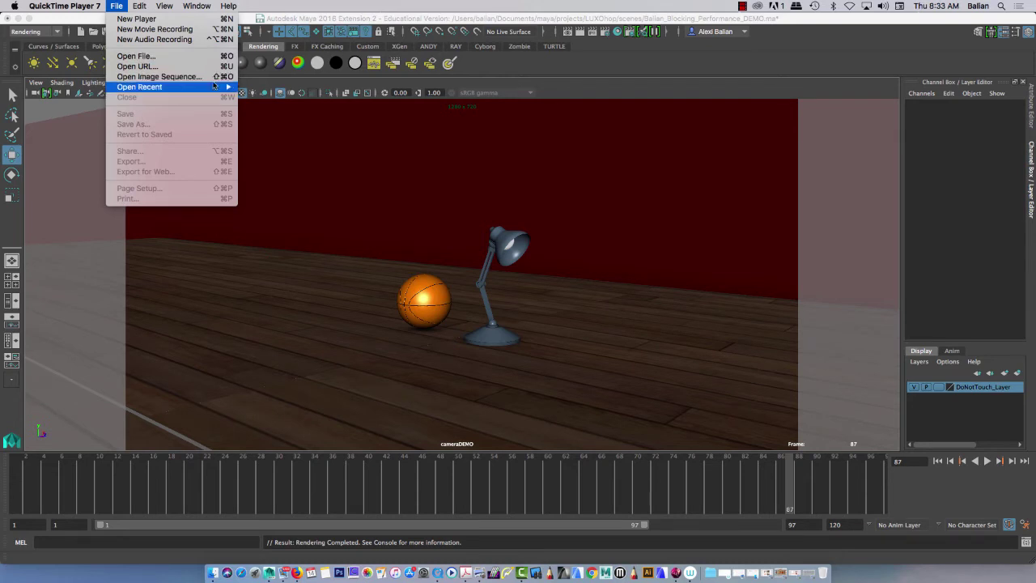
left_click(186, 77)
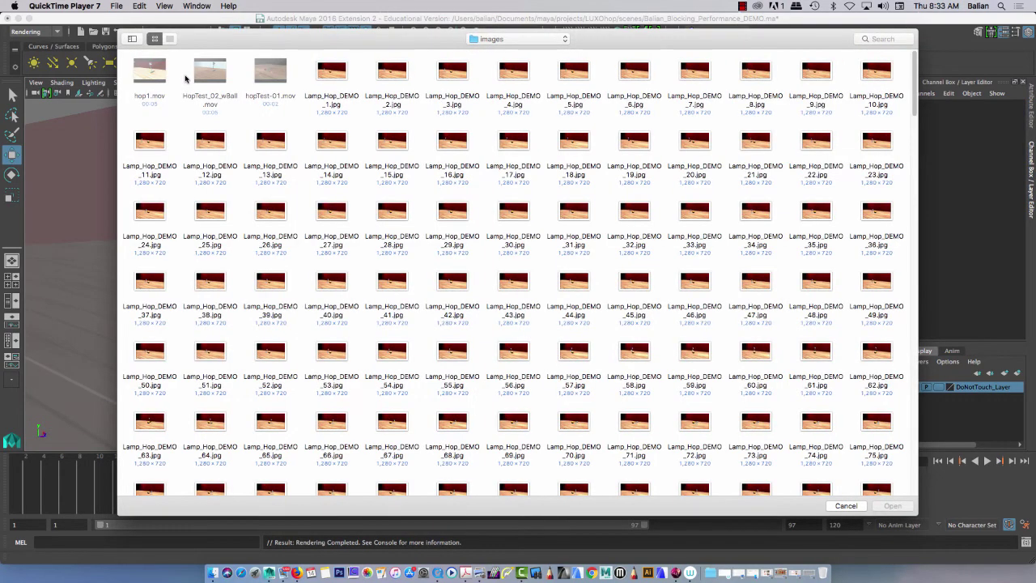
left_click(503, 41)
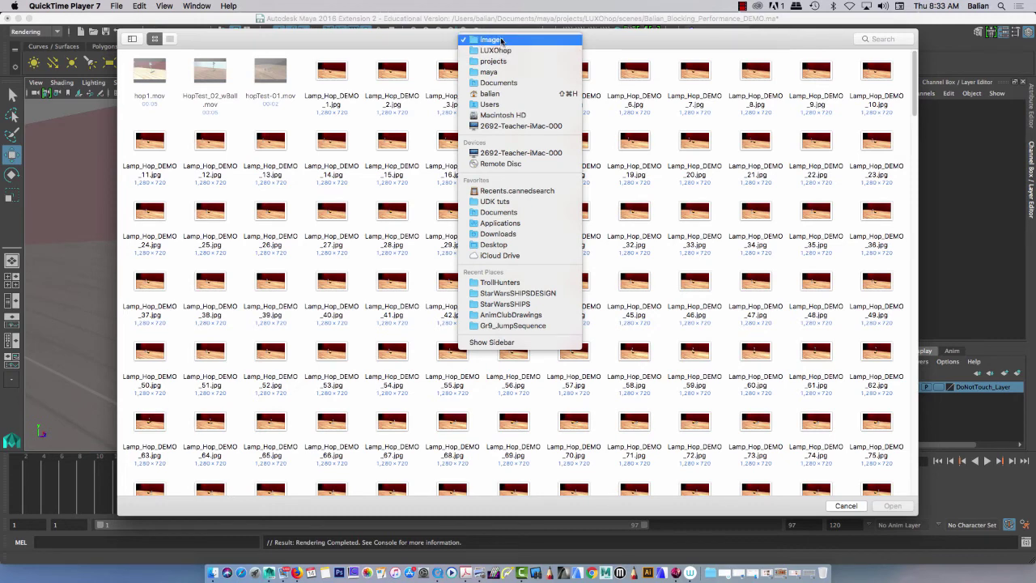
left_click(502, 40)
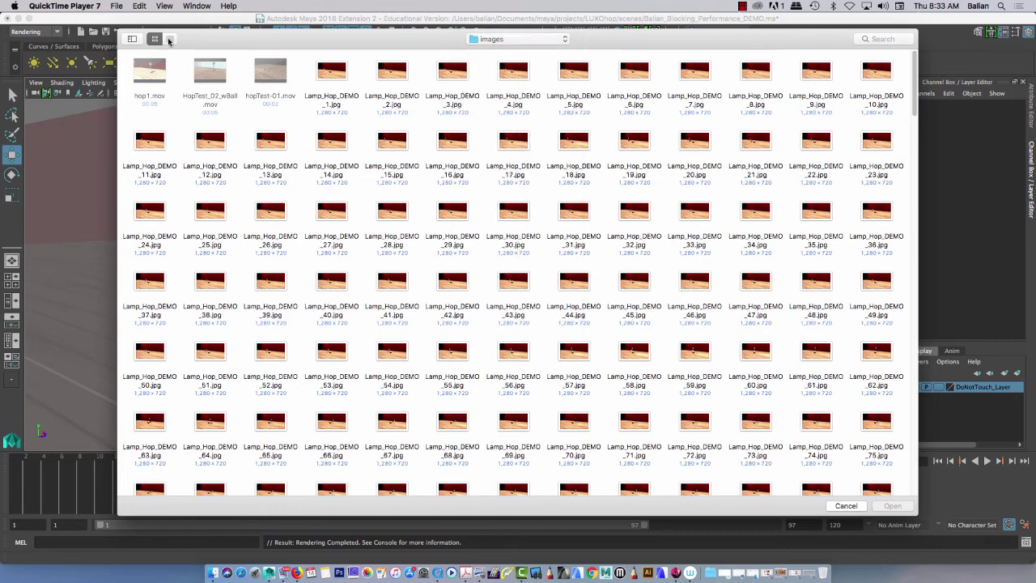
left_click(170, 39)
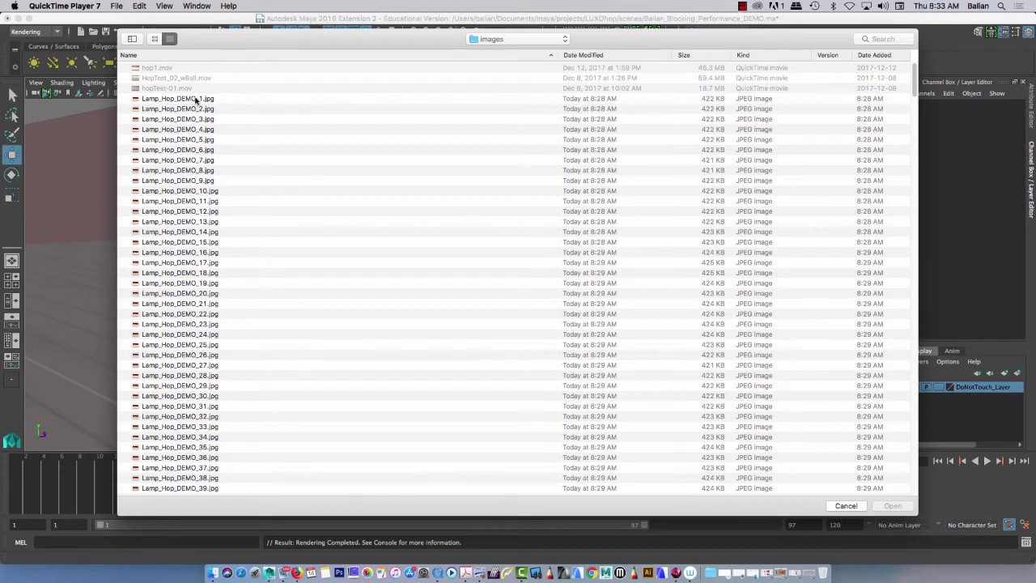
Open the rendered frames starting from Lamp_Hop_DEMO_1.jpg as an image sequence at 24 frames per second
left_click(196, 99)
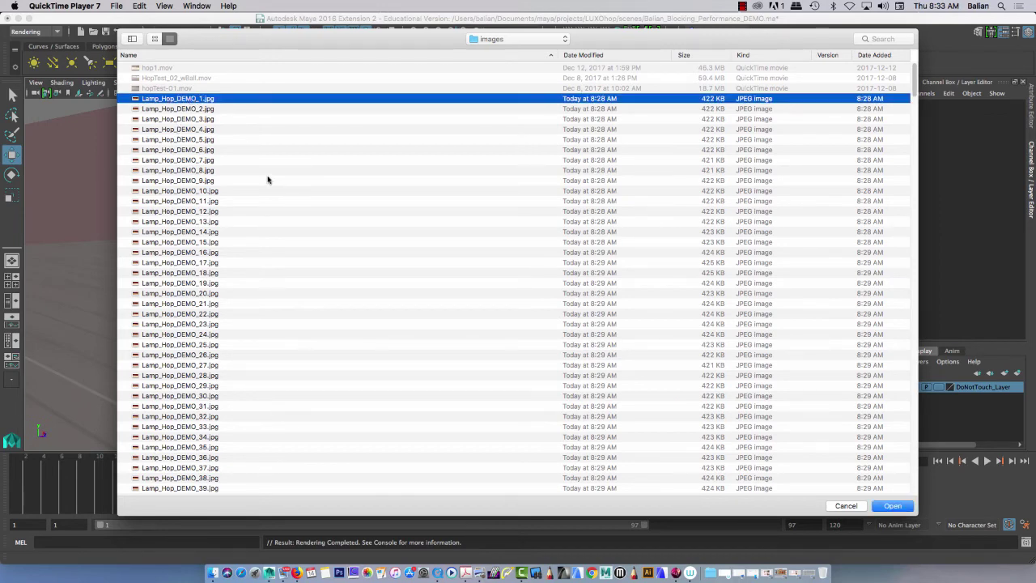
scroll(194, 210, "down", 10)
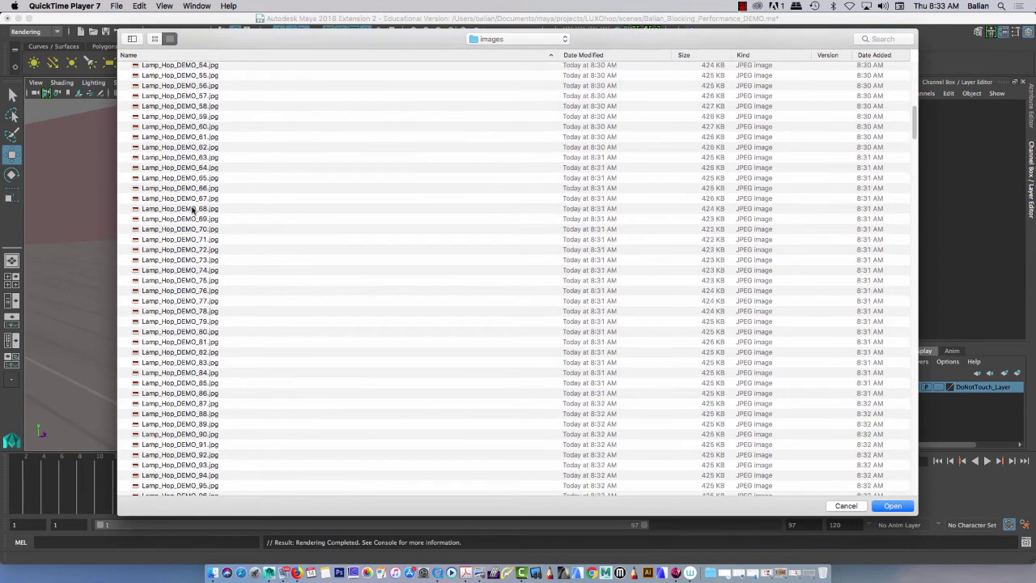
scroll(193, 210, "down", 6)
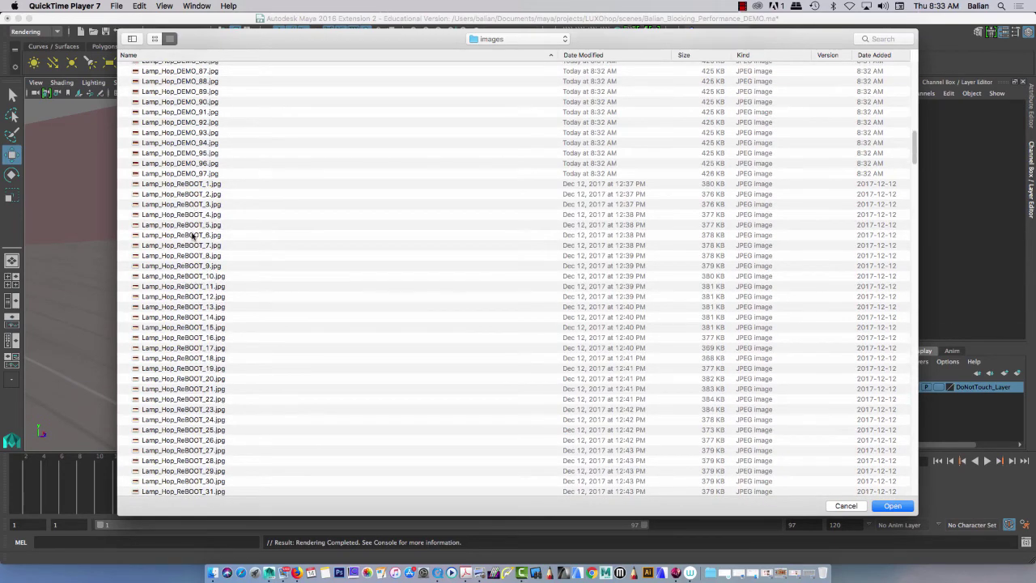
scroll(267, 138, "up", 7)
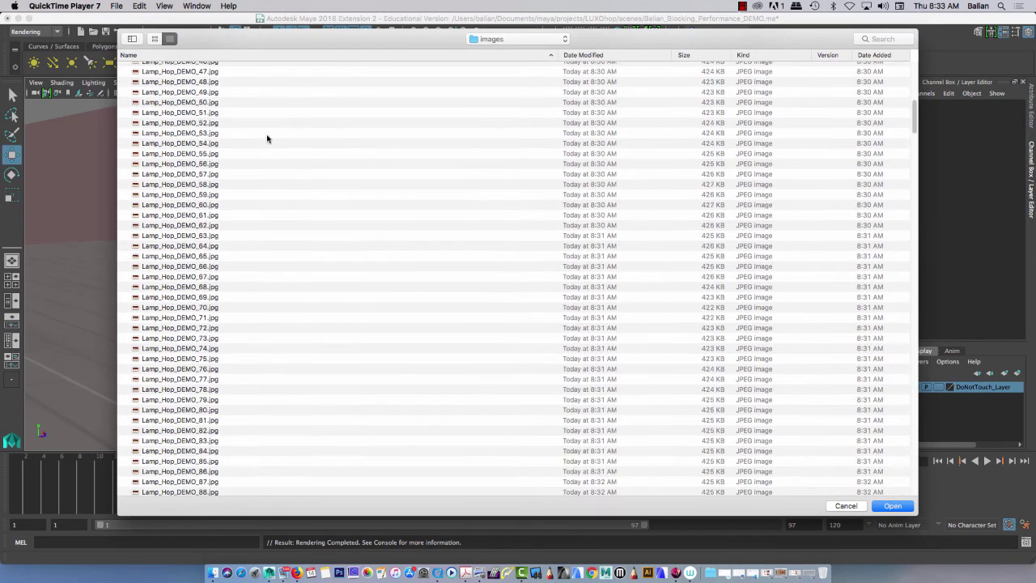
scroll(268, 145, "up", 8)
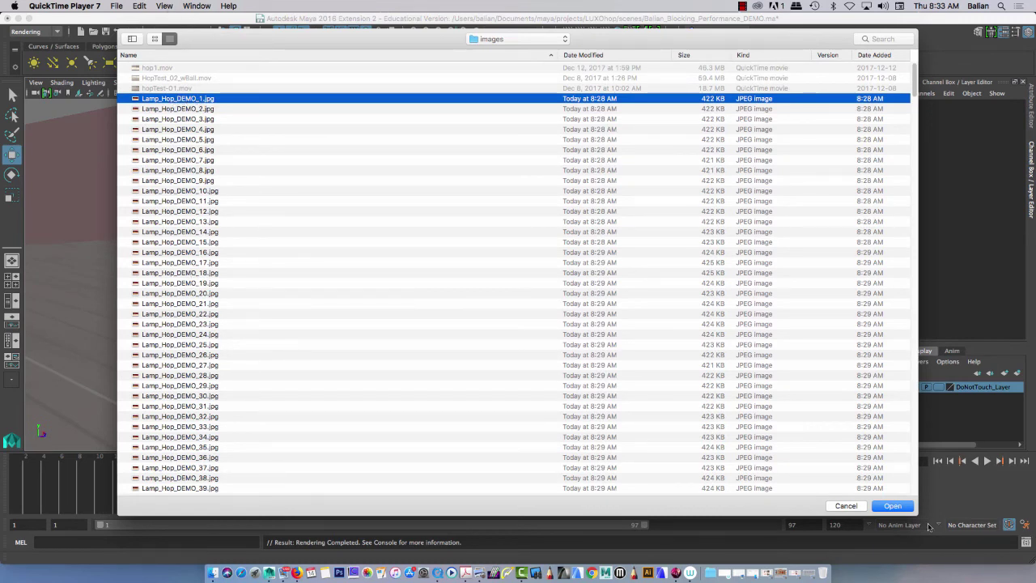
left_click(902, 508)
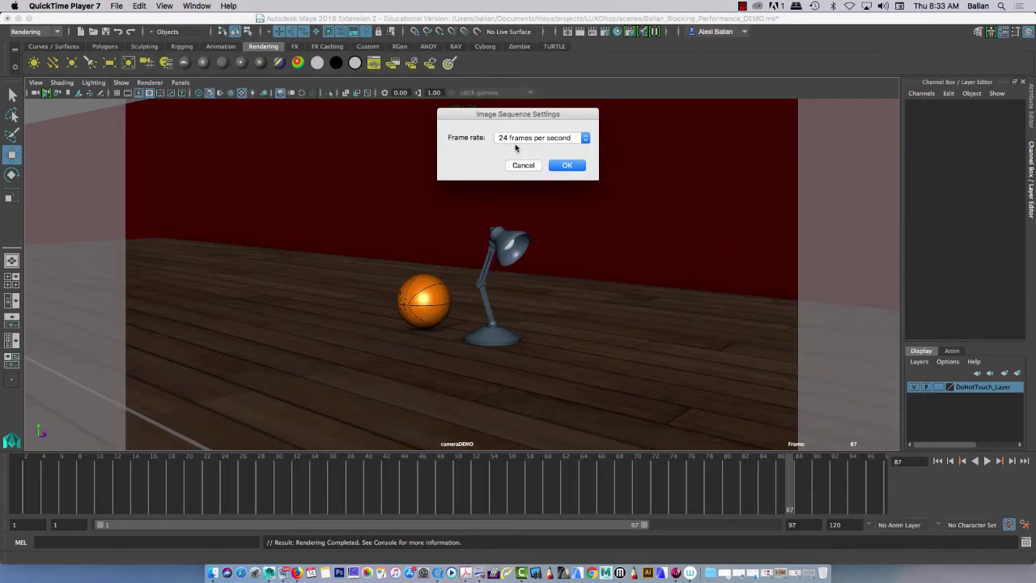
left_click(567, 166)
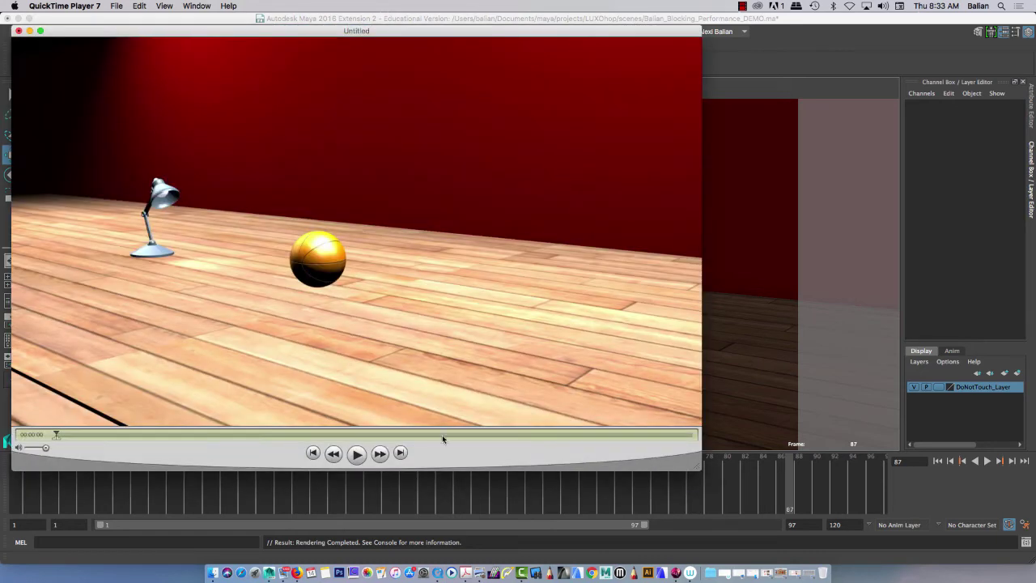
Play the sequence, and save it in the images folder as a self-contained movie named with the animator's surname followed by Hop_Demo
left_click(357, 454)
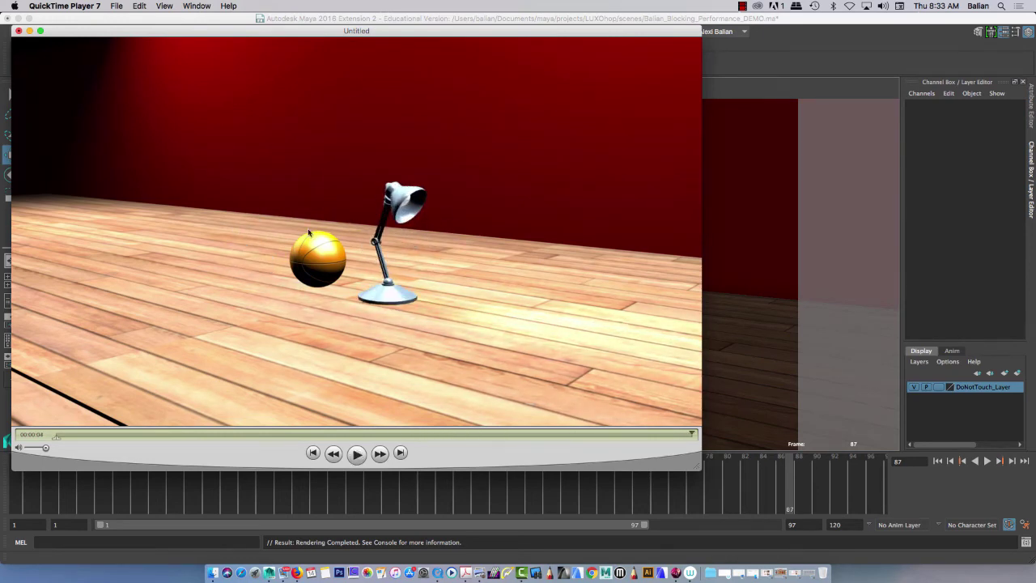
left_click_drag(261, 30, 370, 17)
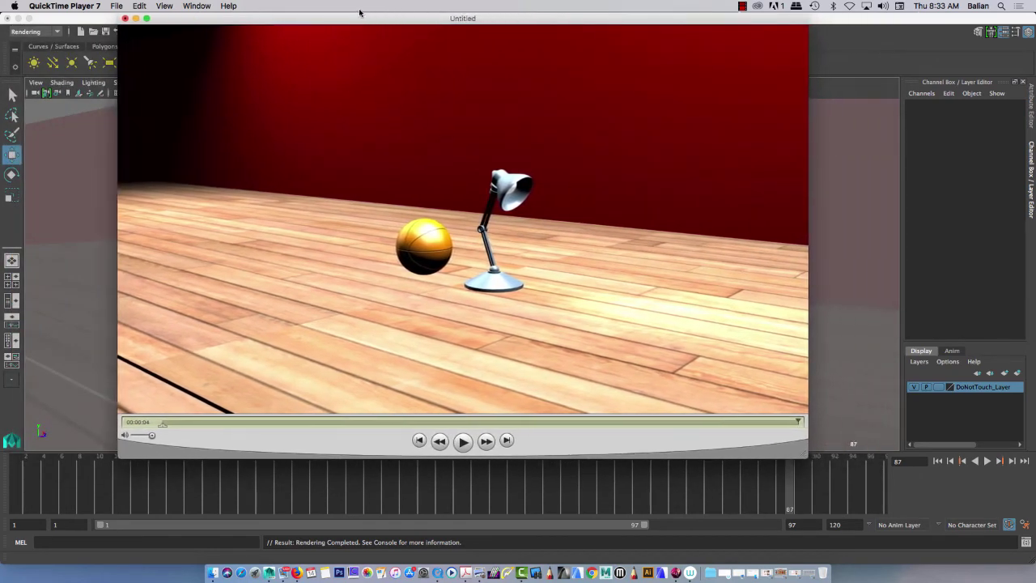
left_click(118, 6)
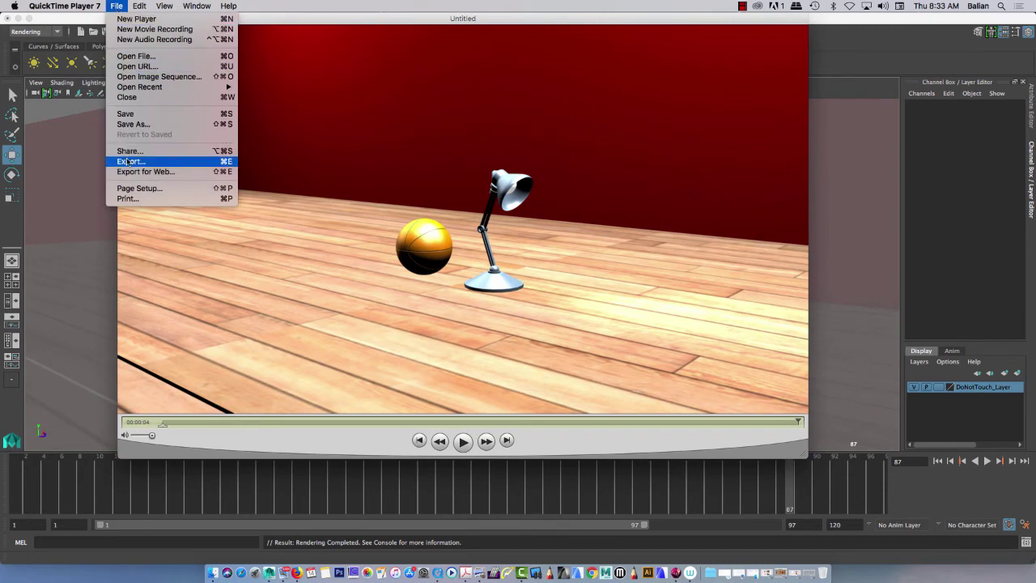
left_click(123, 115)
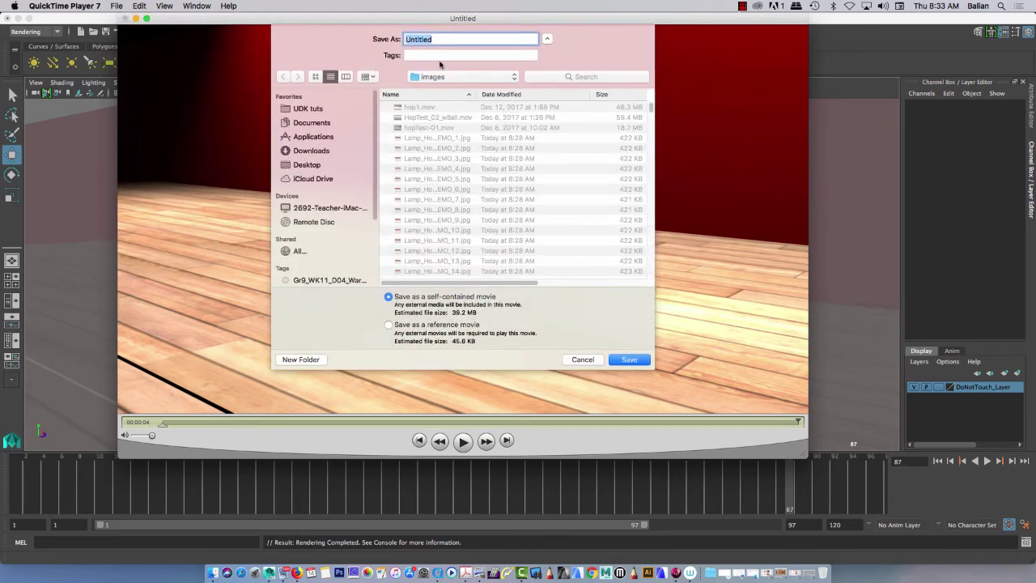
type("BalianHop_Demo")
left_click(630, 361)
Play the saved movie to review it, and minimize its window to return to the Maya scene
left_click(463, 441)
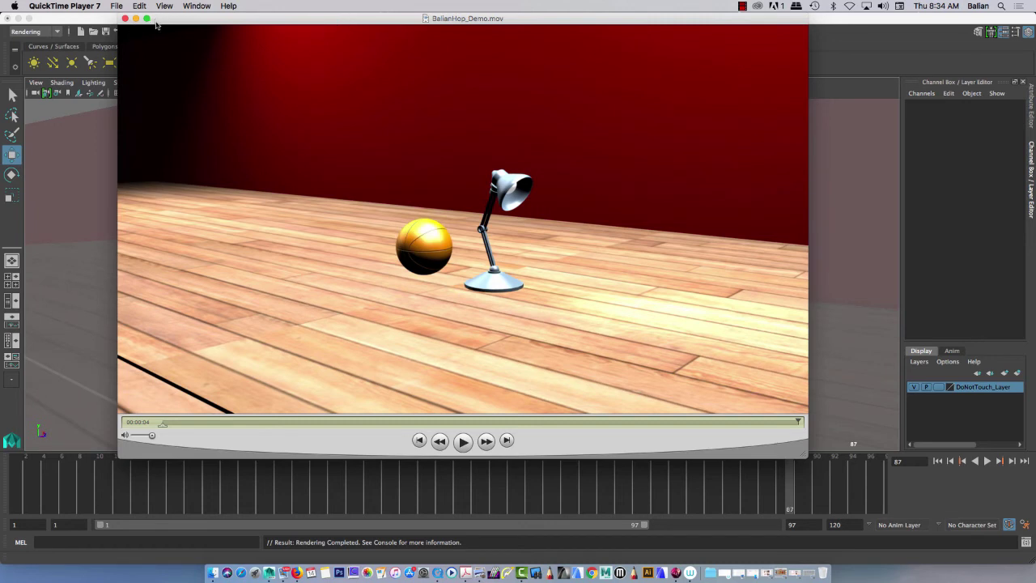
left_click_drag(156, 24, 259, 25)
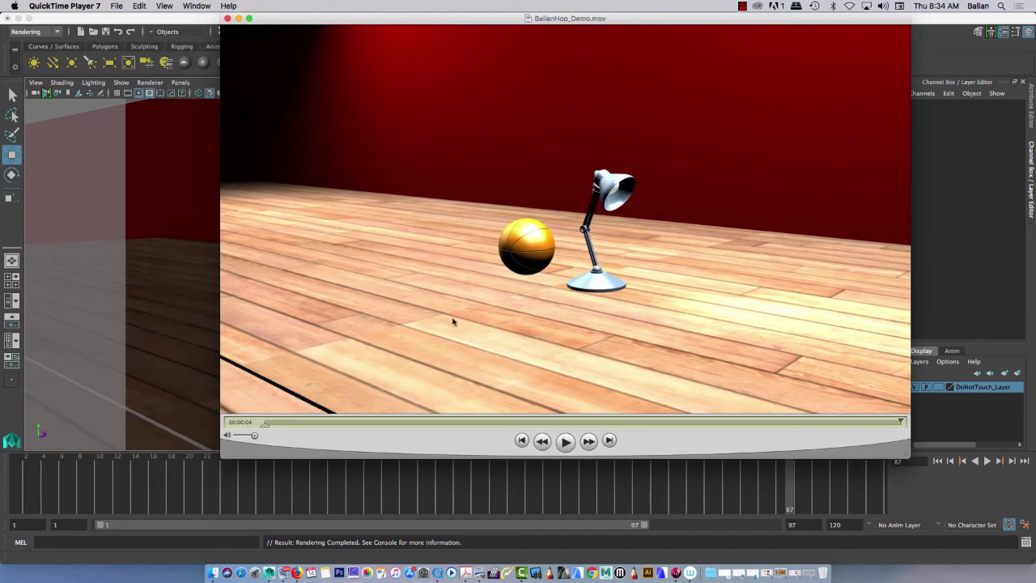
left_click(238, 19)
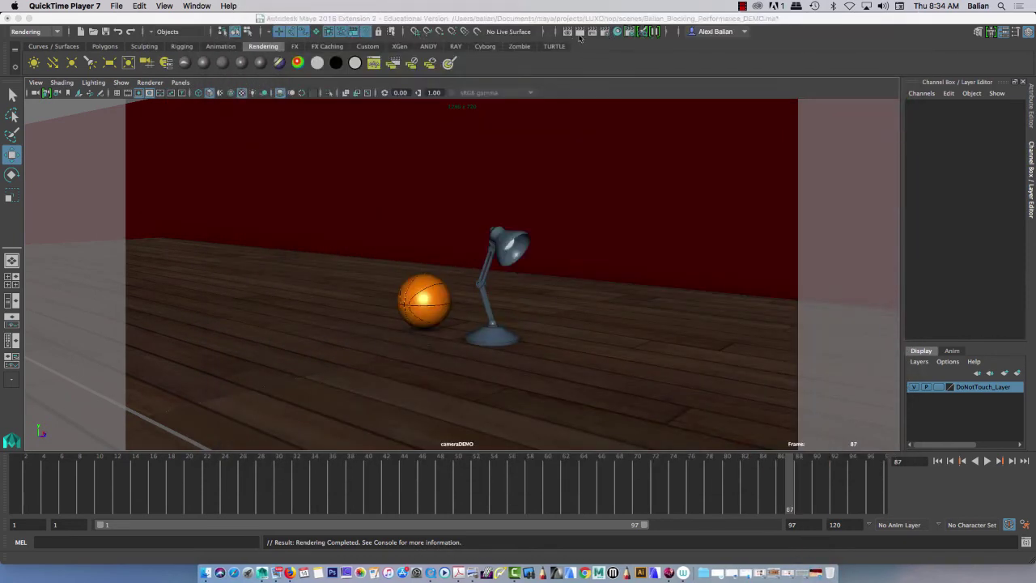
Render frame 87 as a still through cameraDEMO to inspect it, and go to frame 40 in the timeline
left_click(580, 34)
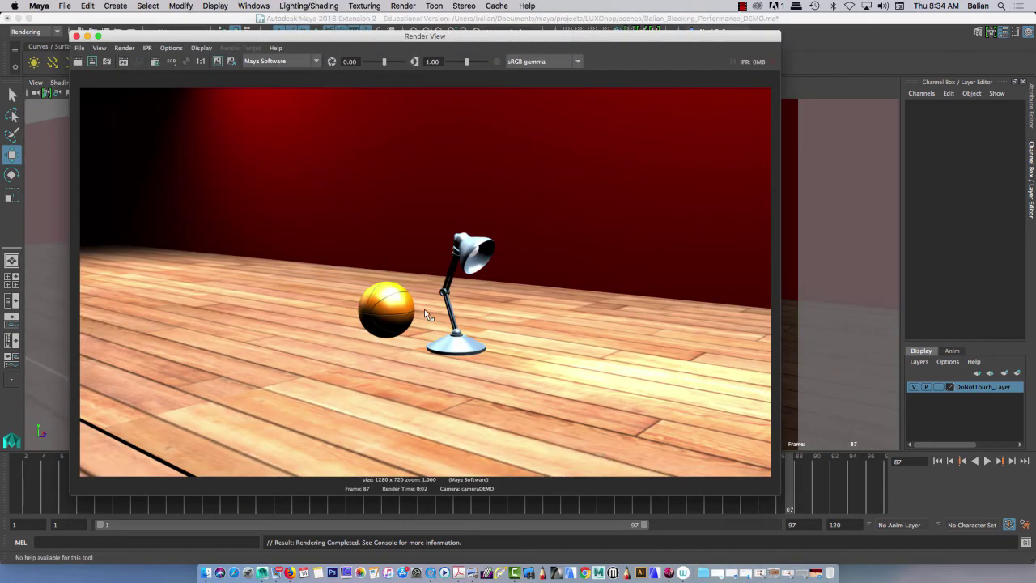
left_click(87, 37)
left_click(369, 473)
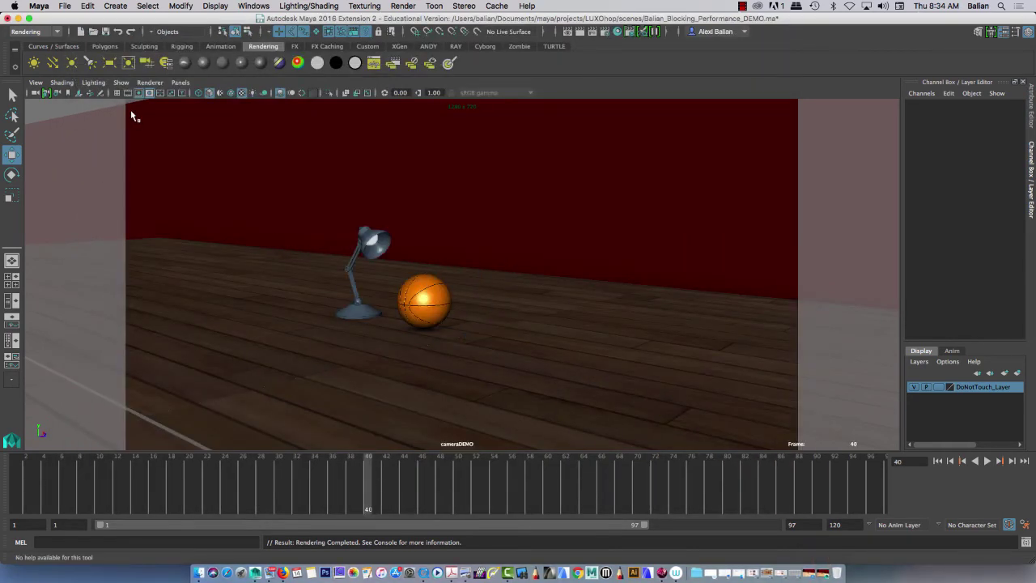
Show the NURBS curves in the camera view, and hide them again
left_click(125, 83)
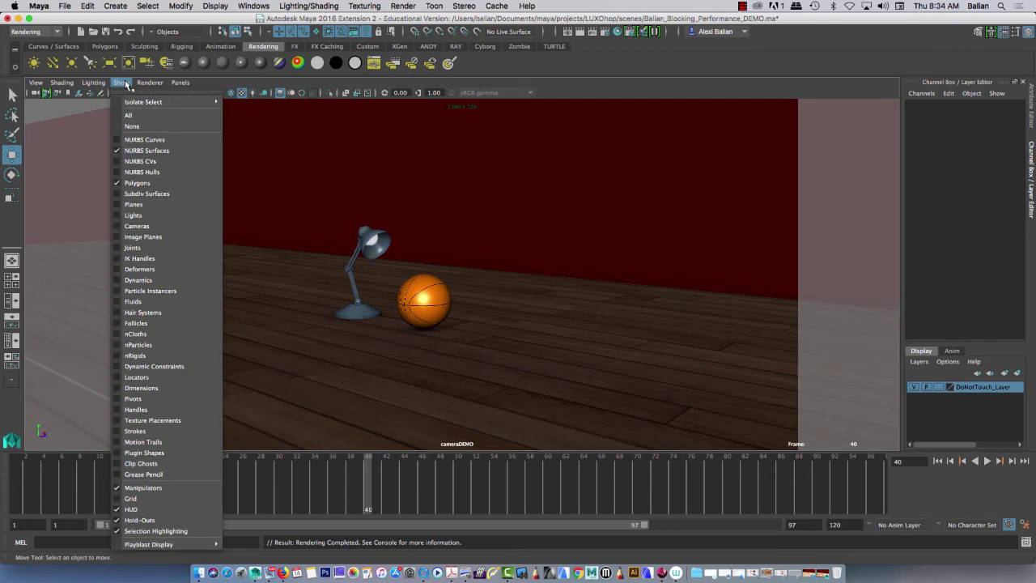
left_click(158, 138)
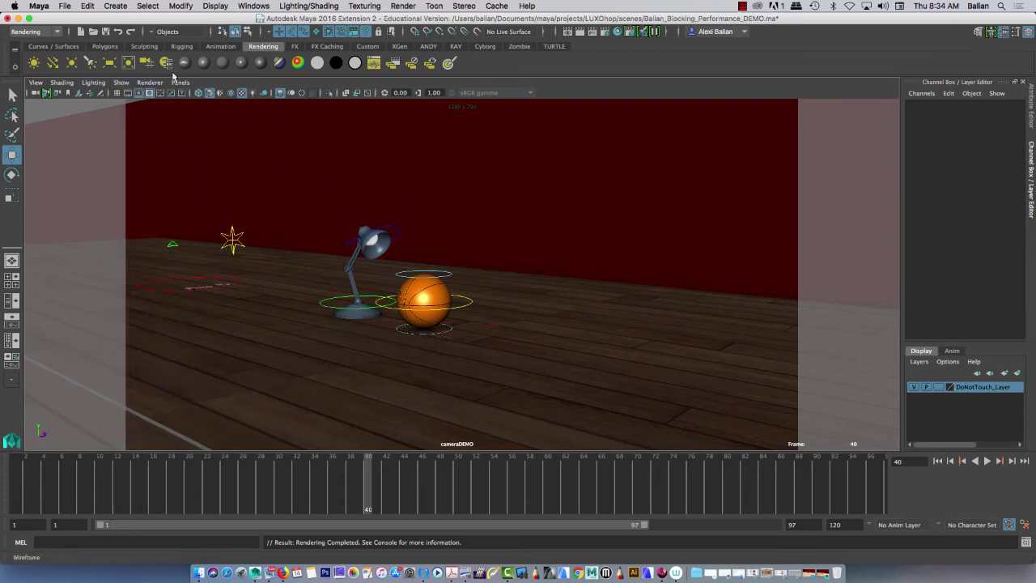
left_click(118, 83)
left_click(138, 140)
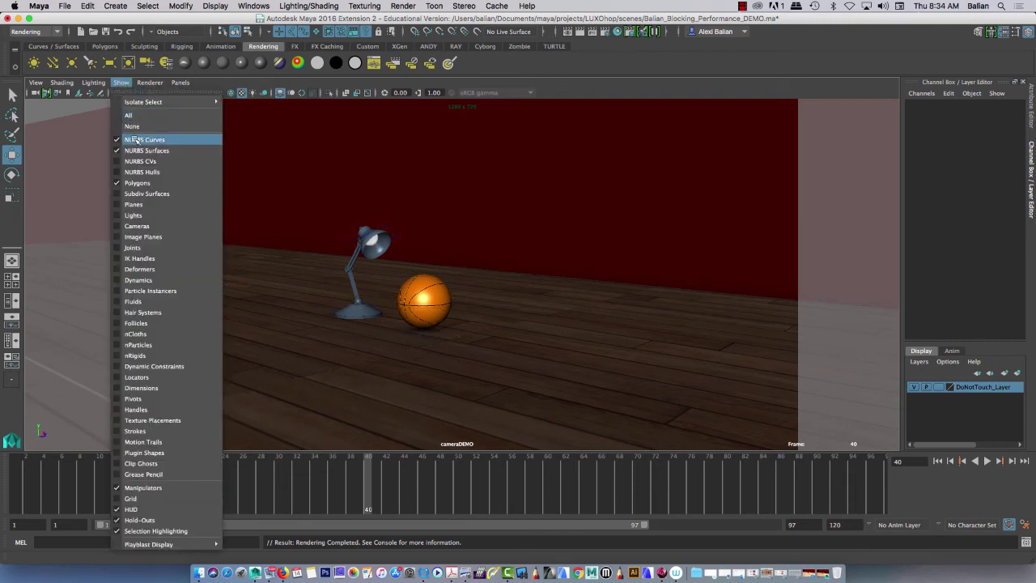
Open the playblast options and try Photo - JPEG encoding before setting it back to H.264
right_click(399, 503)
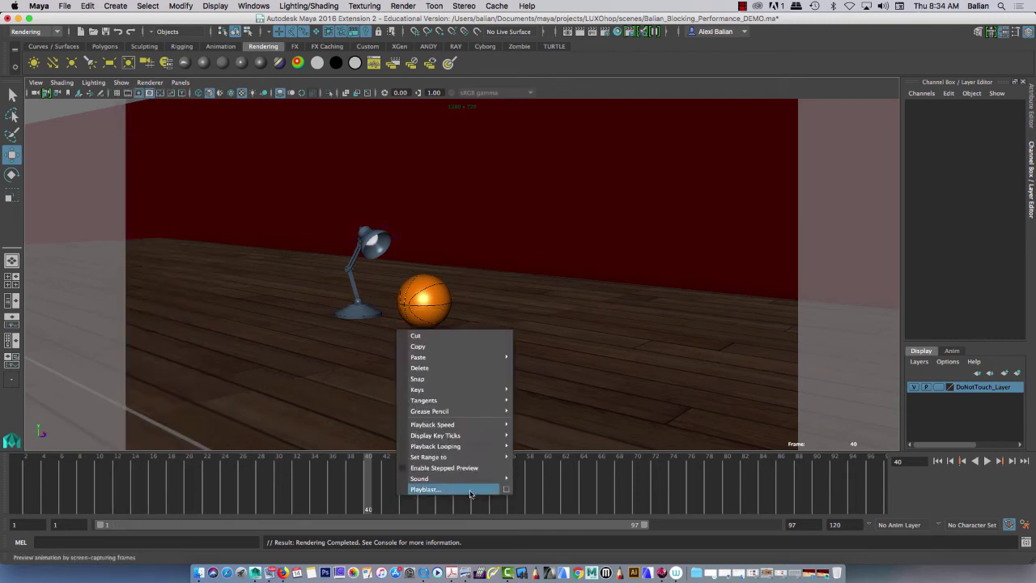
left_click(507, 489)
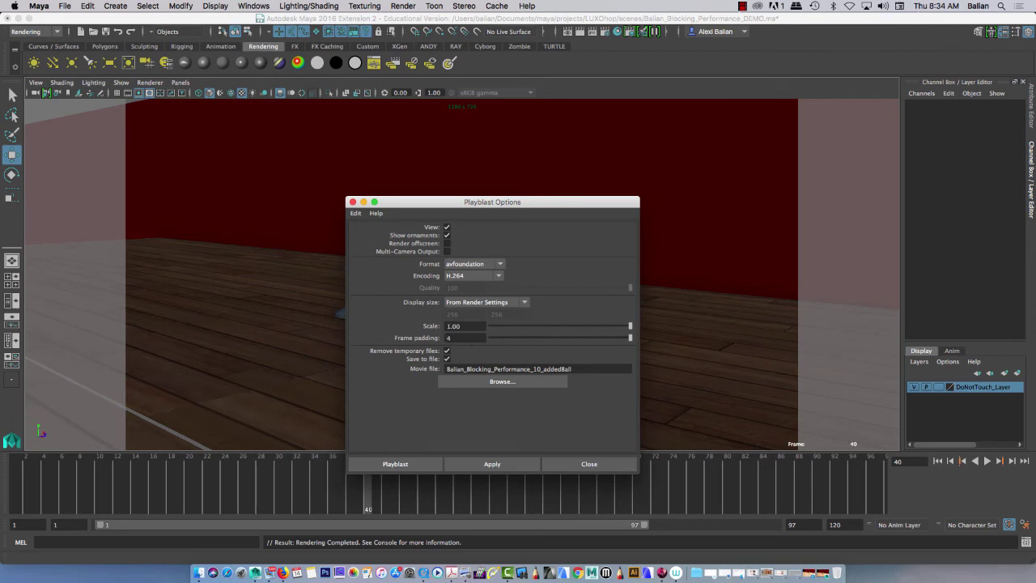
left_click(502, 279)
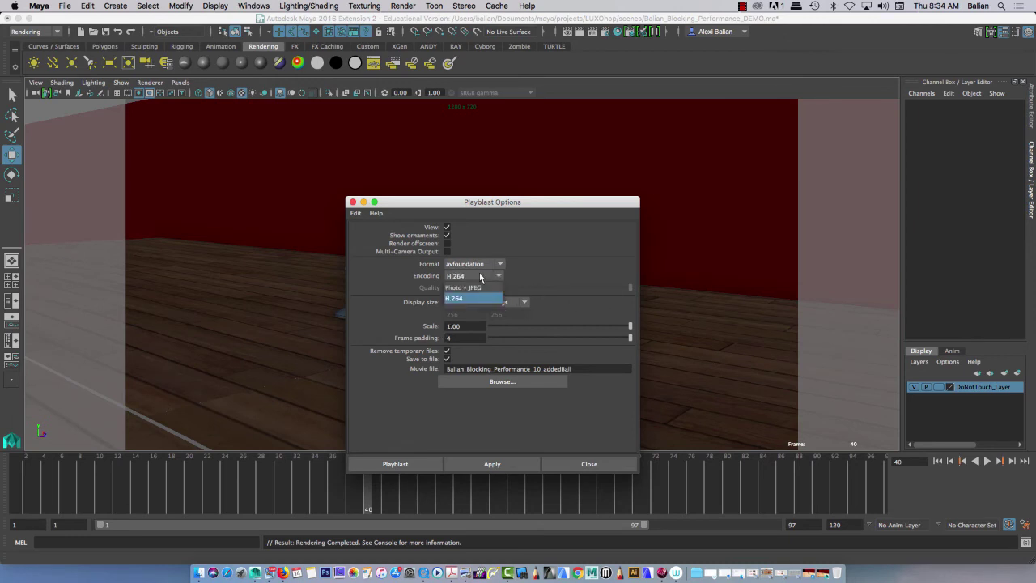
left_click(474, 283)
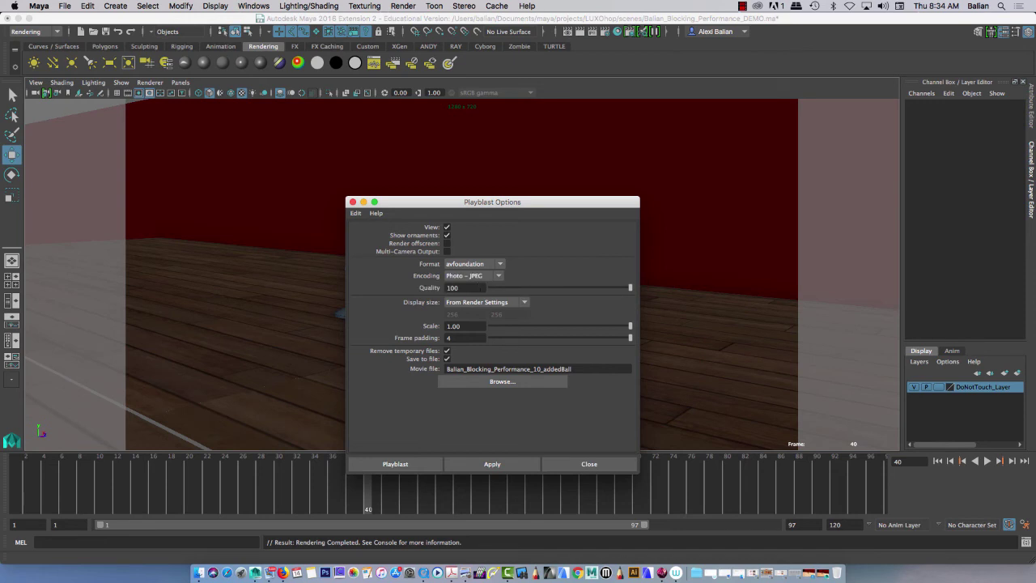
left_click(486, 281)
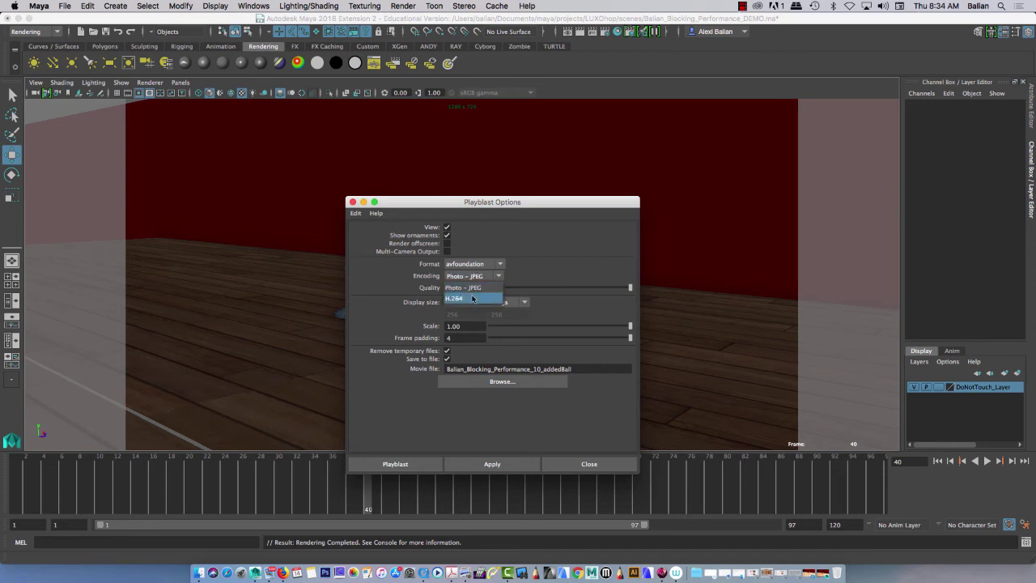
left_click(473, 300)
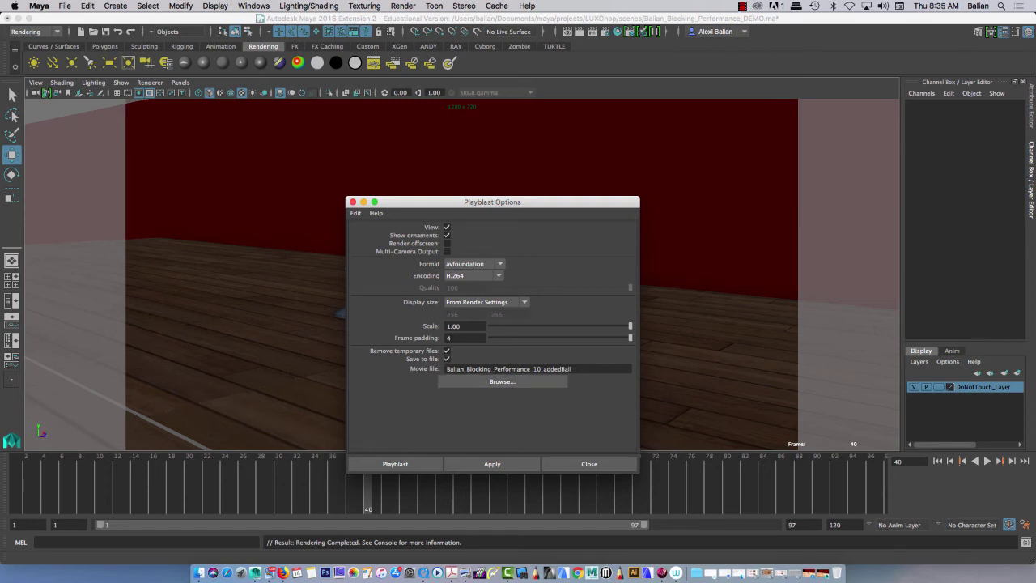
Create the playblast as Hop_DEMO in the LUXOhop project's movies folder, and close the Render View covering the movie
left_click_drag(533, 369, 591, 365)
left_click(504, 384)
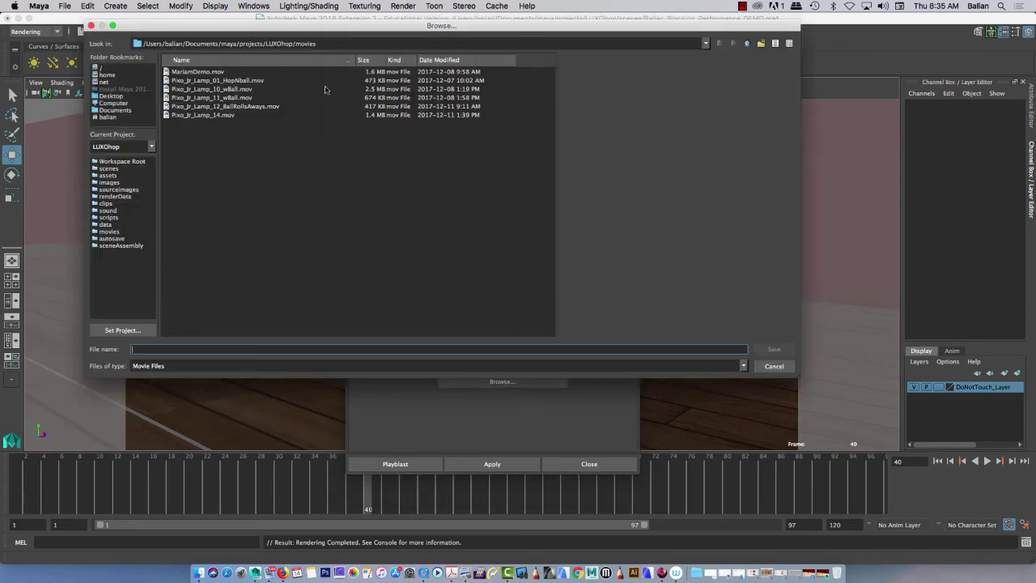
type("Hop_DEMO")
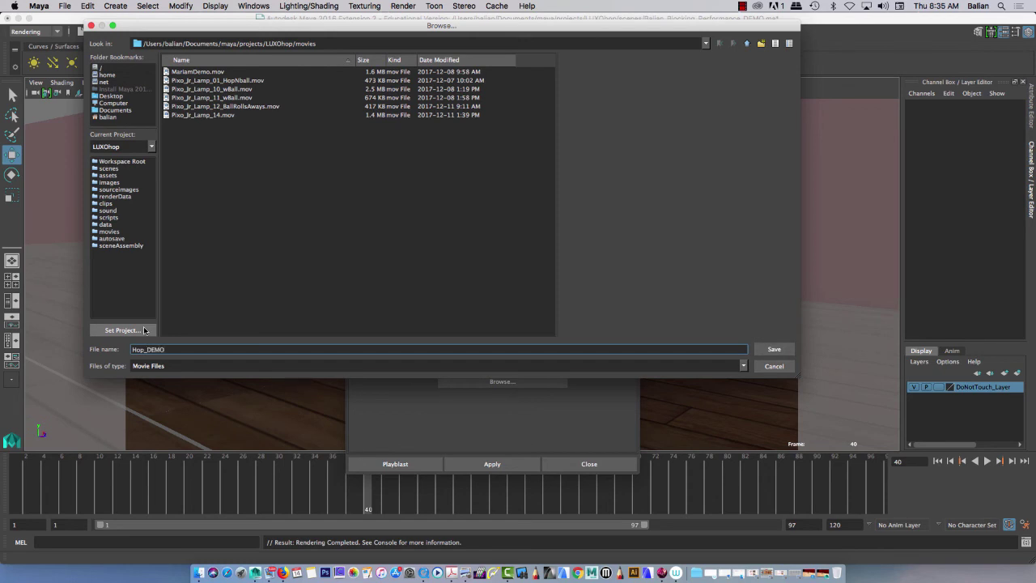
key("Return")
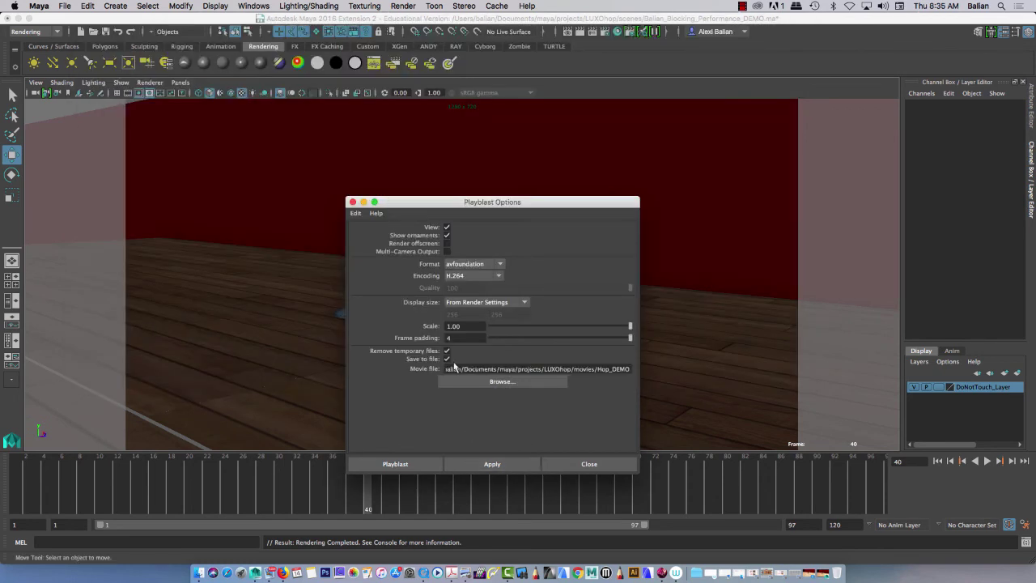
left_click(508, 470)
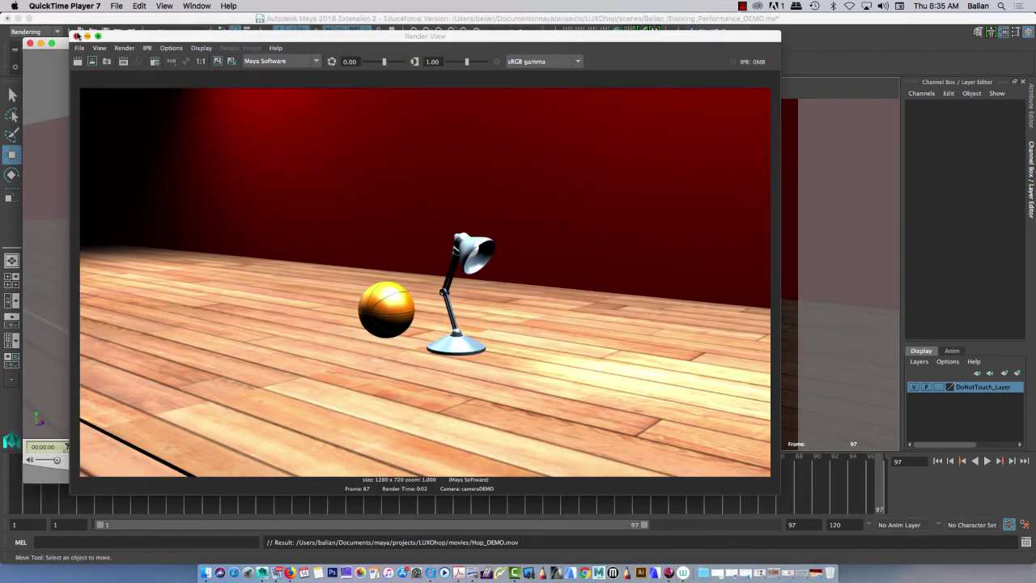
left_click(78, 35)
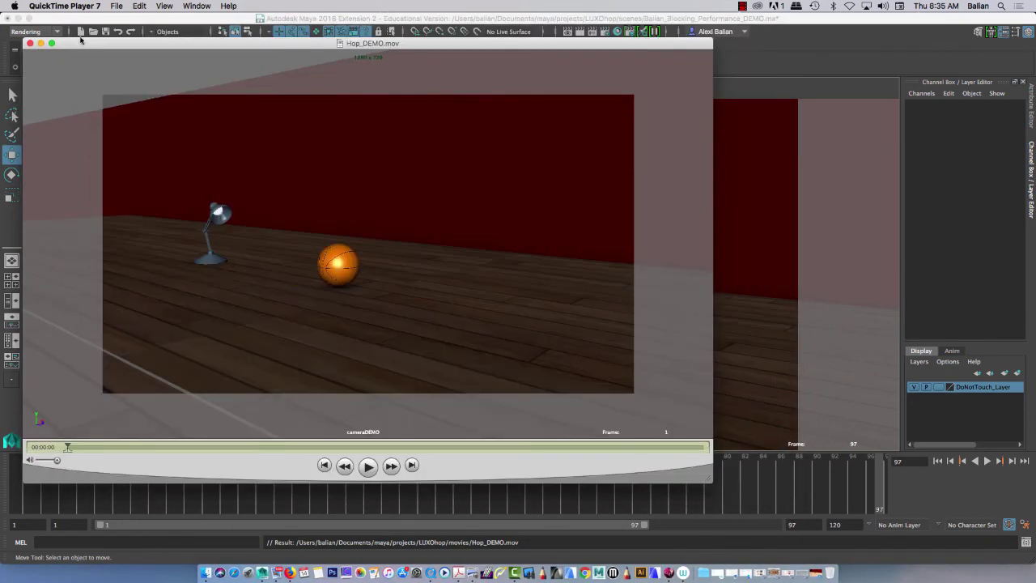
Play the Hop_DEMO playblast movie to check the lamp's hop, and close it
left_click(368, 466)
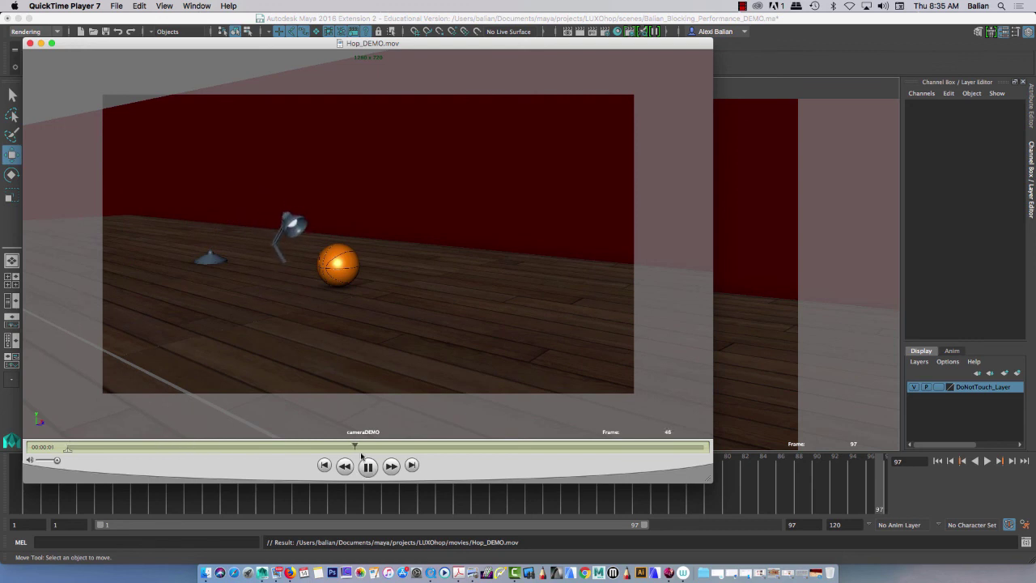
left_click(31, 44)
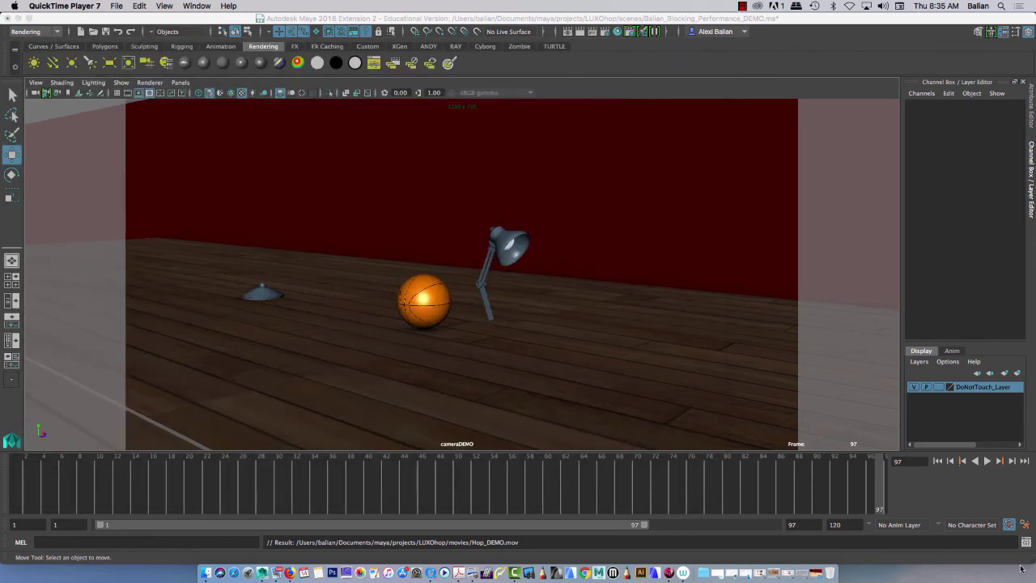
Return the timeline to frame 1 and save the scene
left_click_drag(705, 498, 1, 508)
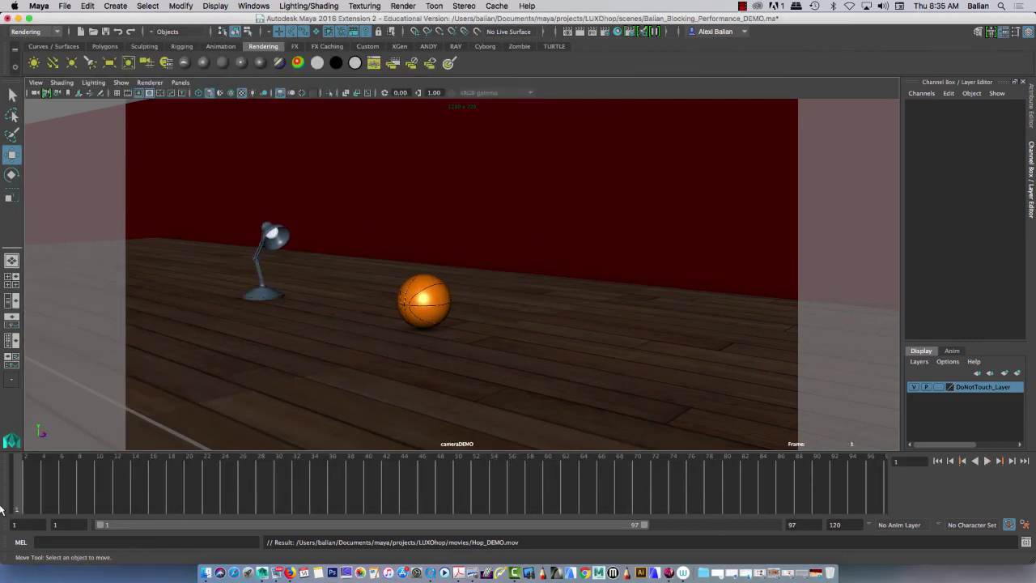
key("super+s")
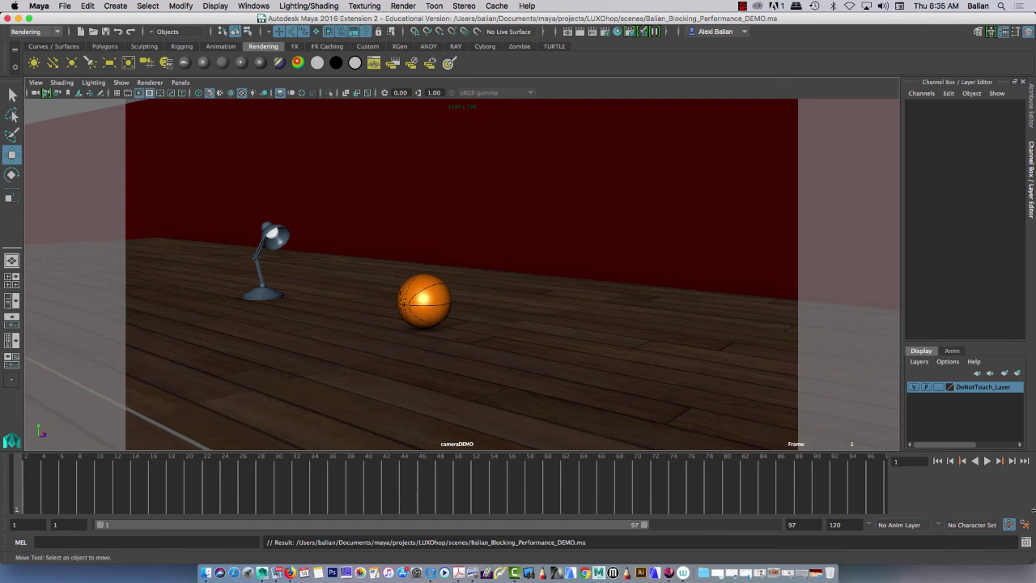
Preview the animation in the camera view, and create the Hop_DEMO playblast again and play it
left_click(988, 460)
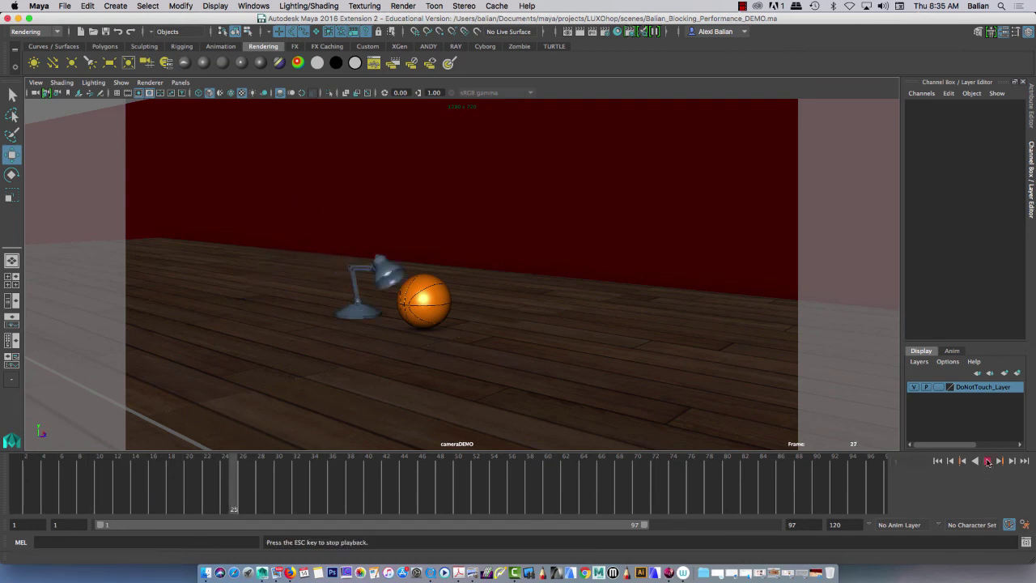
left_click(987, 460)
right_click(435, 468)
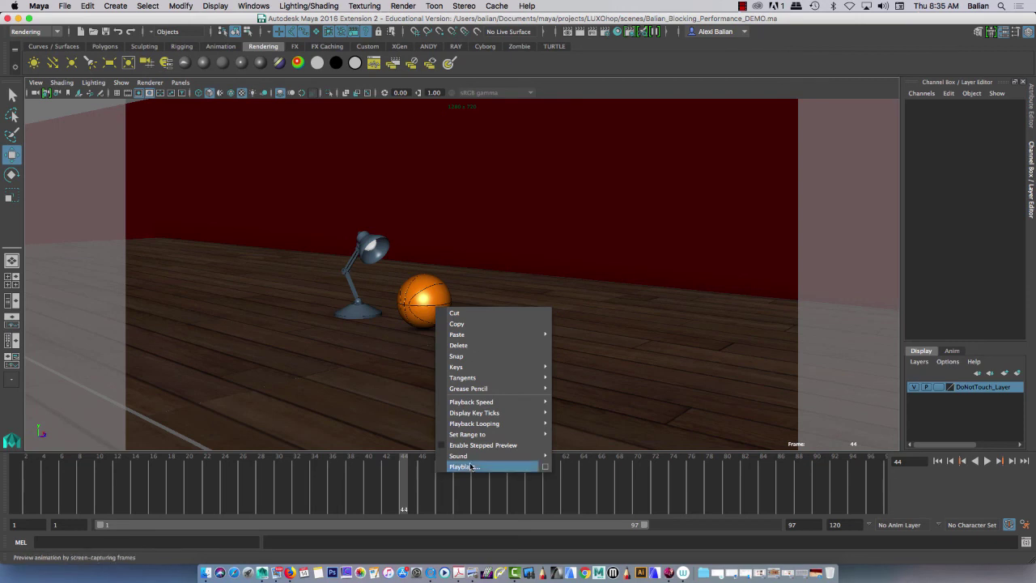
left_click(473, 466)
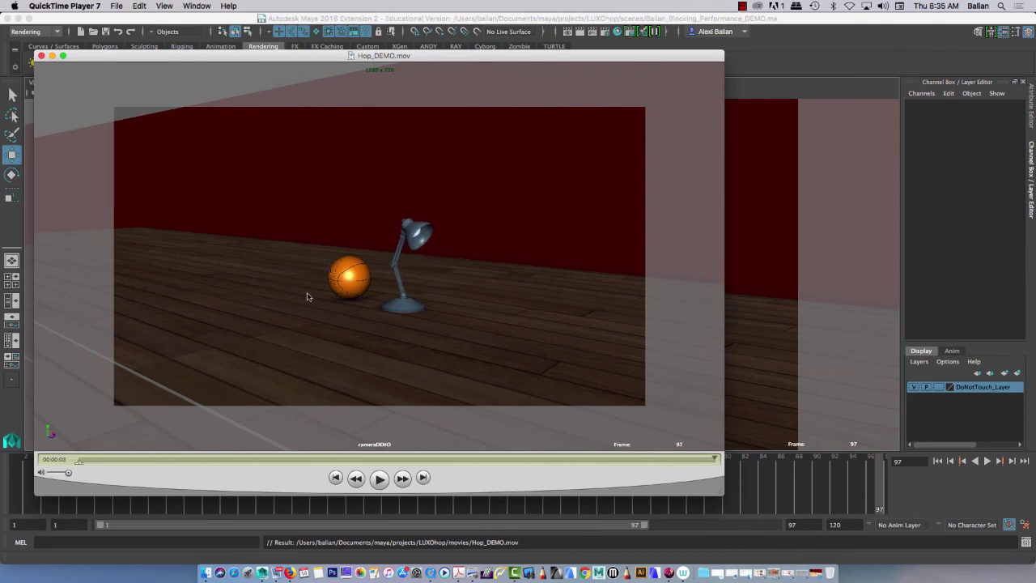
key("space")
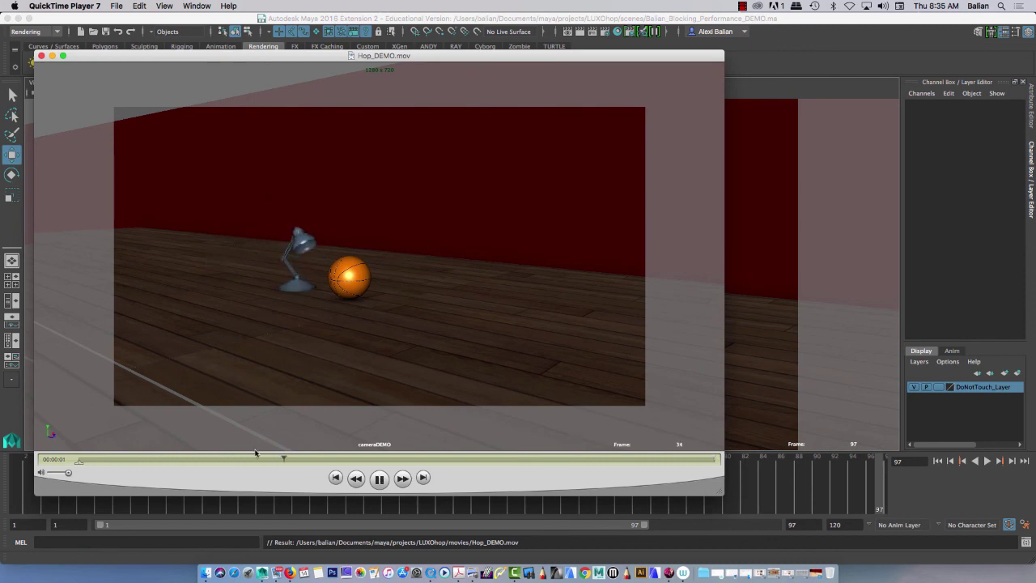
Restore the minimized movie of the rendered sequence and play it for comparison with the playblast
left_click(819, 574)
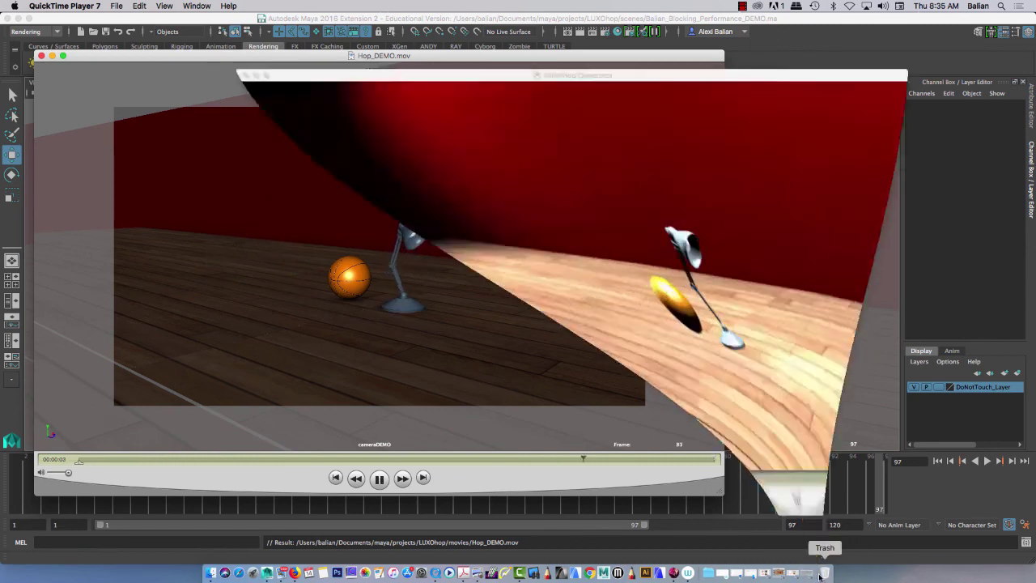
left_click_drag(518, 21, 370, 40)
key("space")
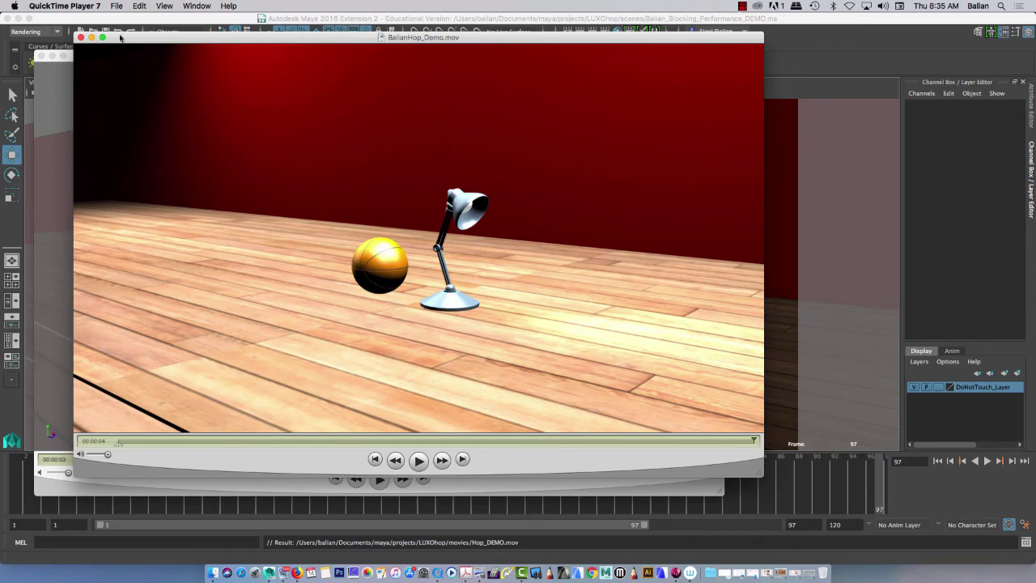
left_click_drag(119, 37, 189, 37)
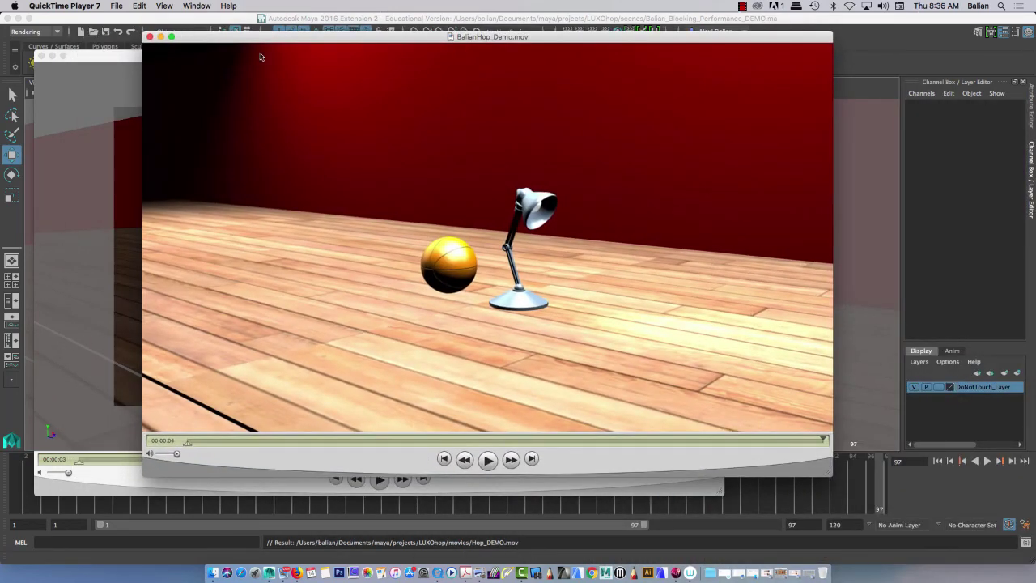
left_click(742, 7)
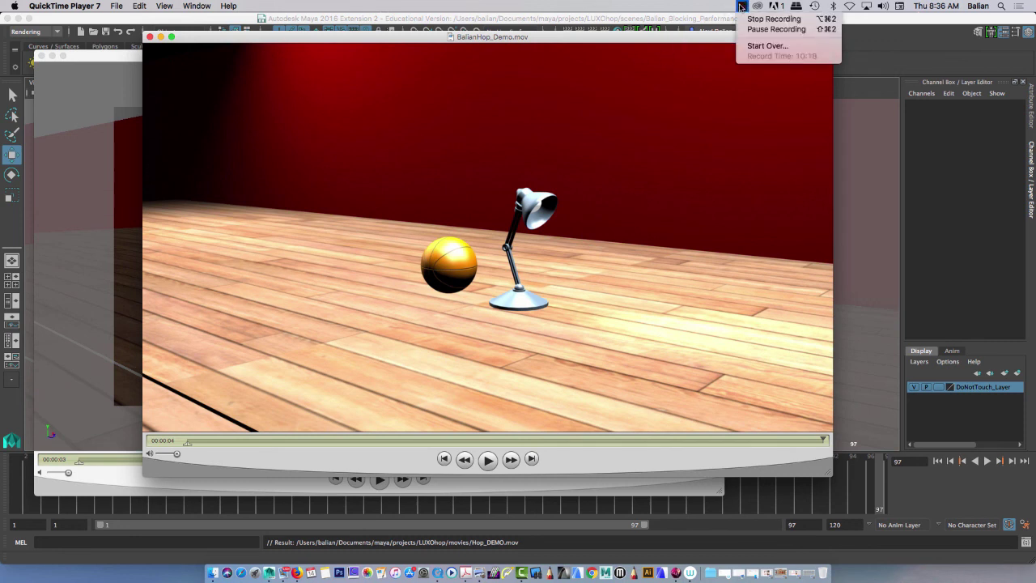